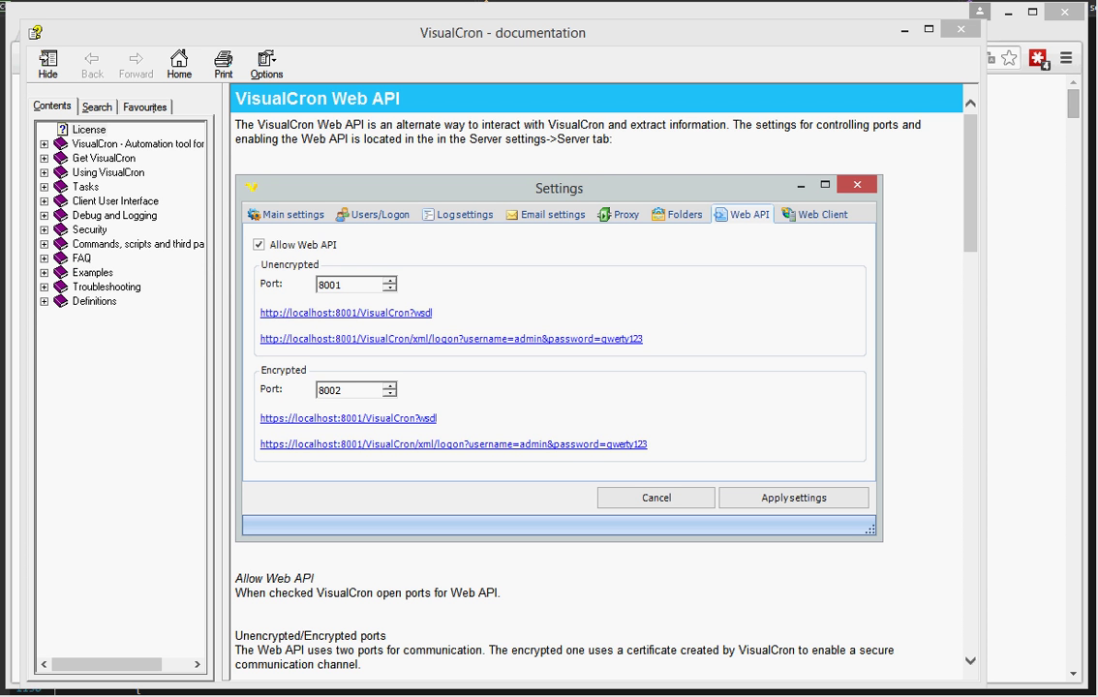
# - Switch to the browser and examine the Logon method and its username and password parameters in the Web API documentation
pyautogui.hotkey('alt', 'Tab')
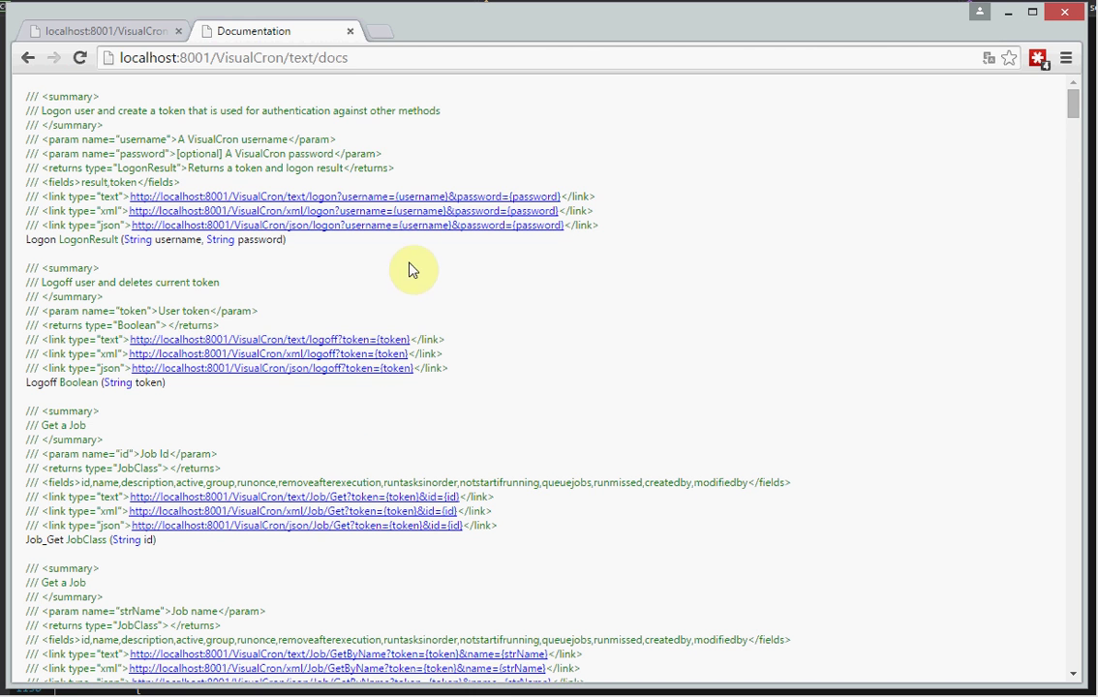
pyautogui.click(405, 63)
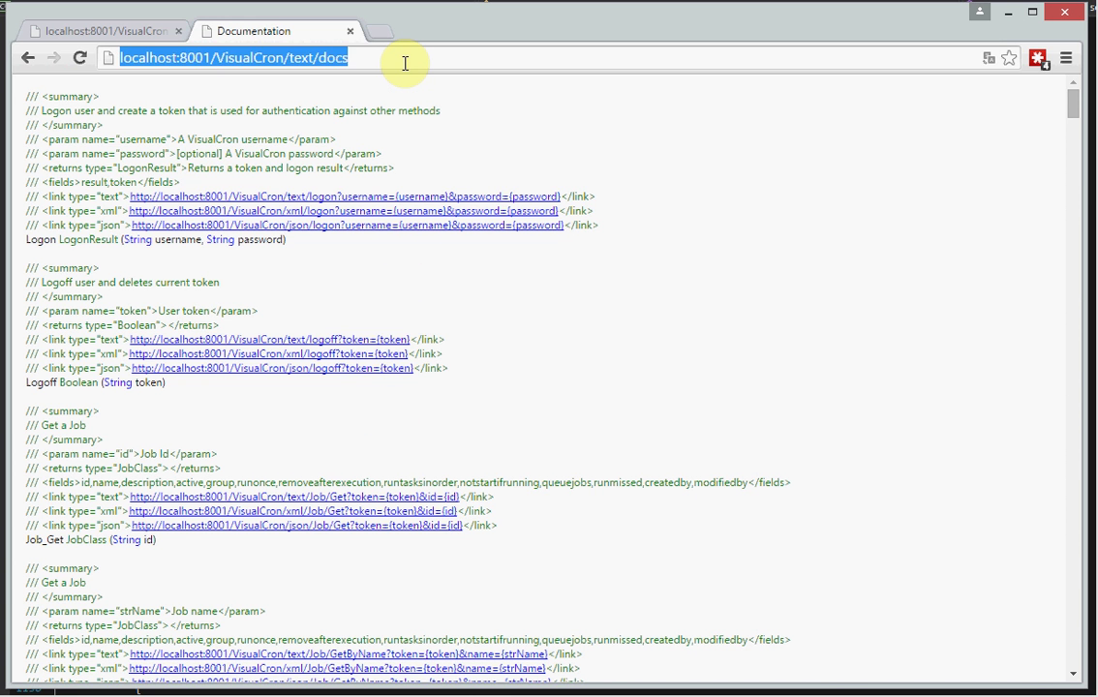
pyautogui.click(404, 63)
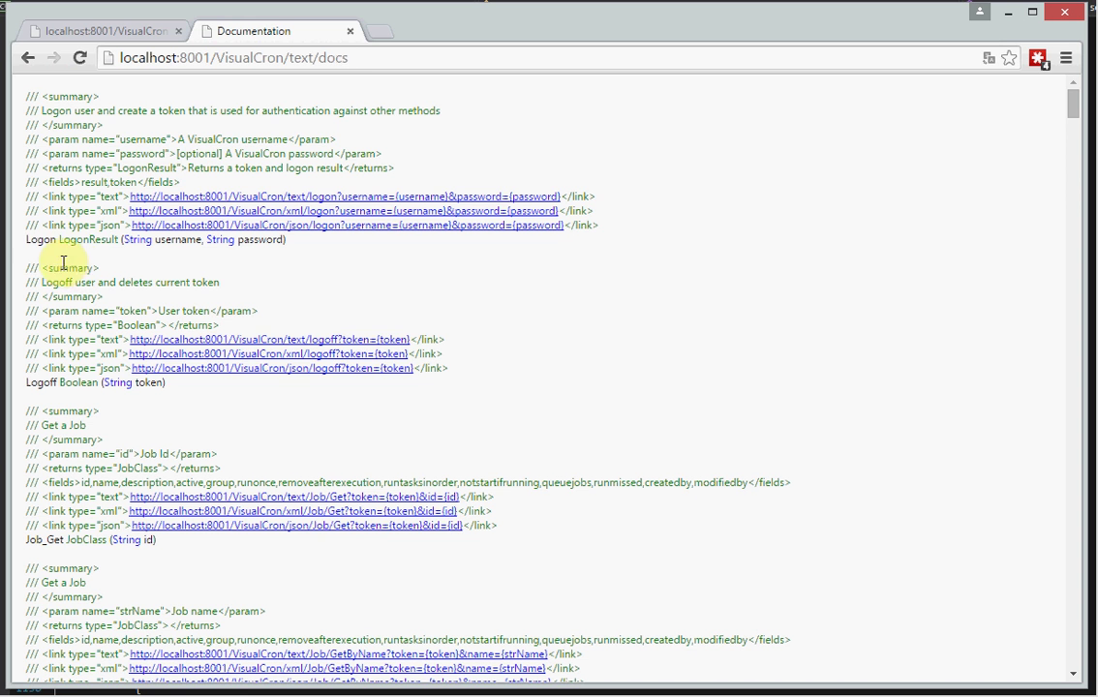
pyautogui.doubleClick(32, 238)
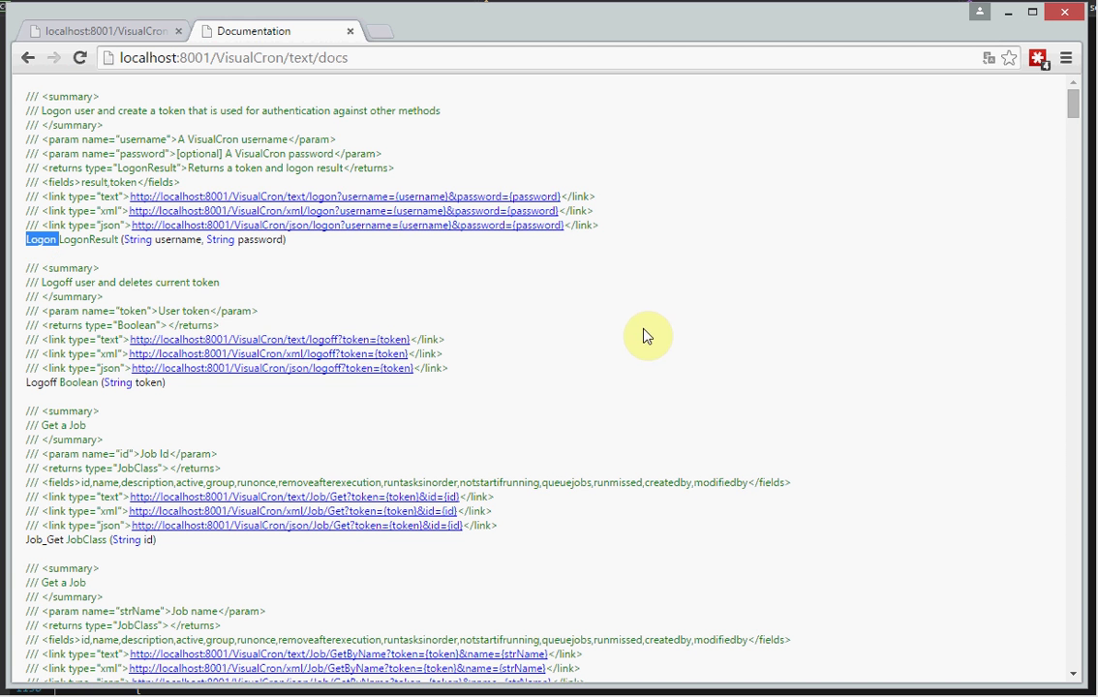
pyautogui.doubleClick(182, 240)
pyautogui.click(281, 240)
# - In the general log tab, replace everything after localhost:8001/VisualCron/ in the address with text/
pyautogui.click(106, 31)
pyautogui.moveTo(156, 57); pyautogui.dragTo(95, 58)
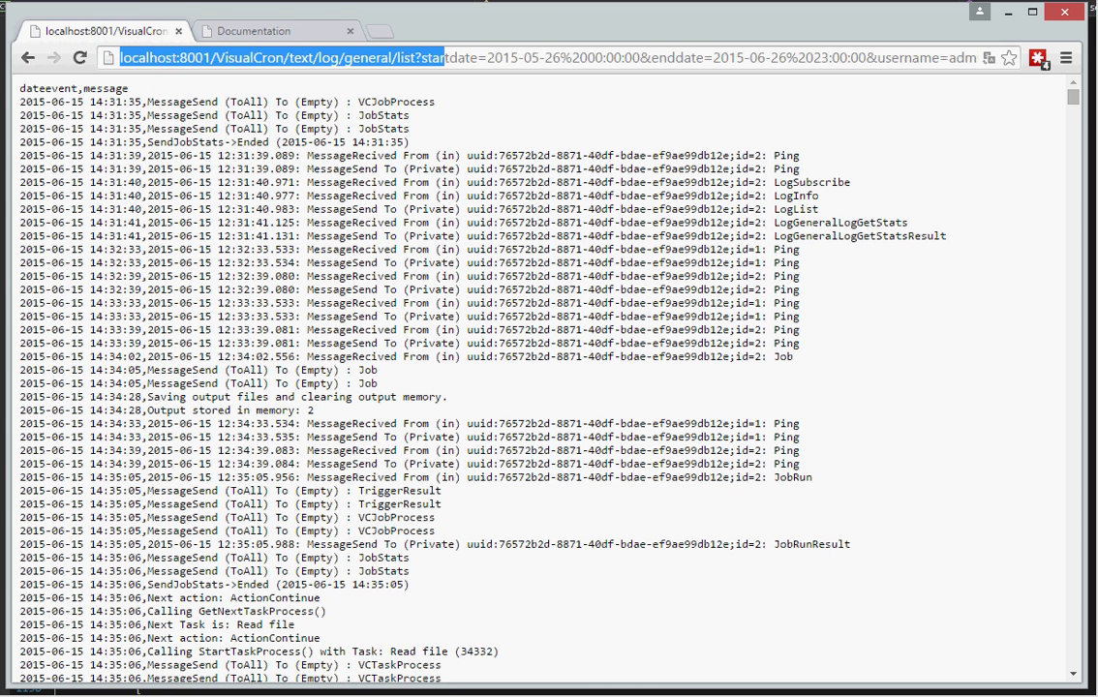
pyautogui.click(287, 55)
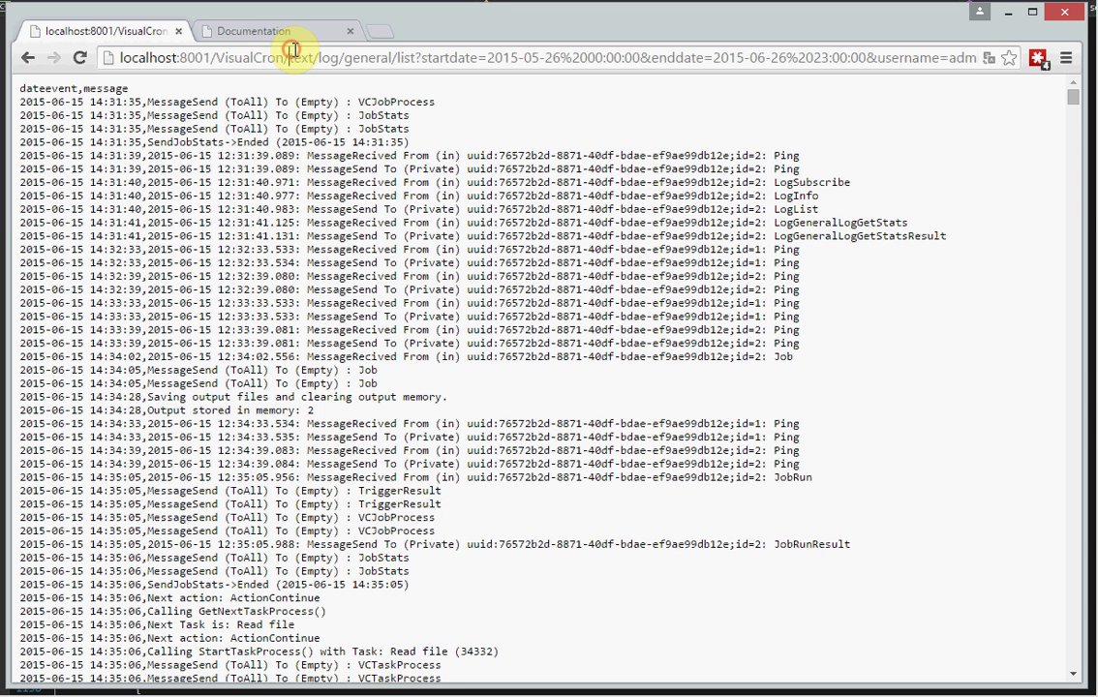
pyautogui.moveTo(288, 57); pyautogui.dragTo(503, 57)
pyautogui.hotkey('shift', 'End')
pyautogui.press('BackSpace')
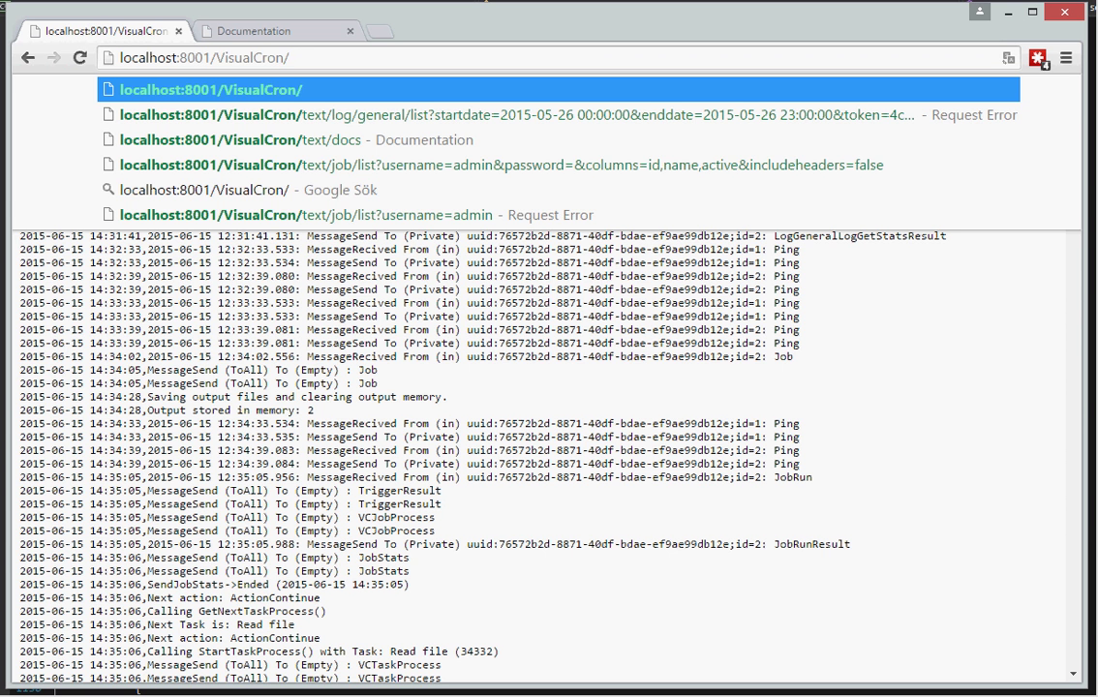
pyautogui.write('t')
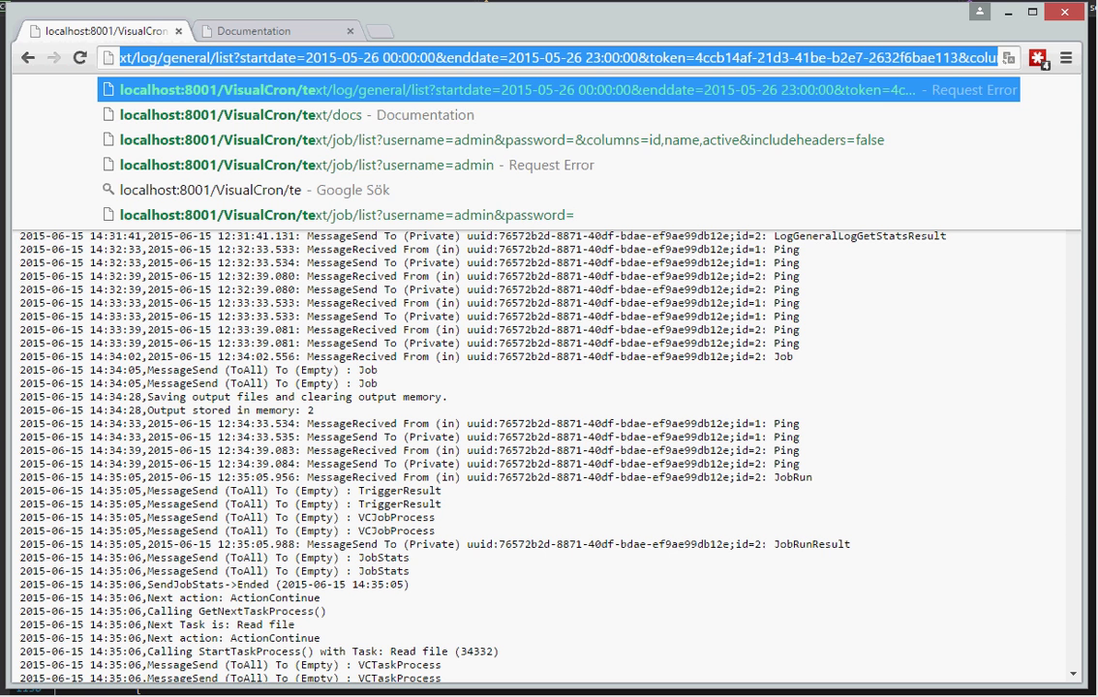
pyautogui.write('ex')
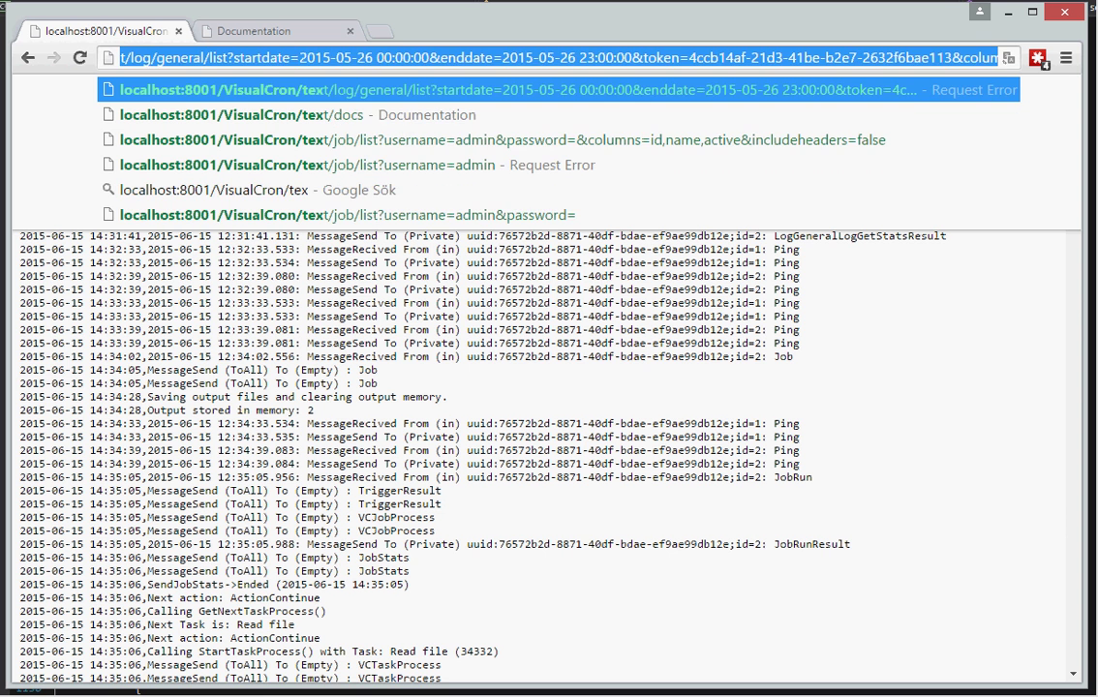
pyautogui.write('t')
pyautogui.press('Delete')
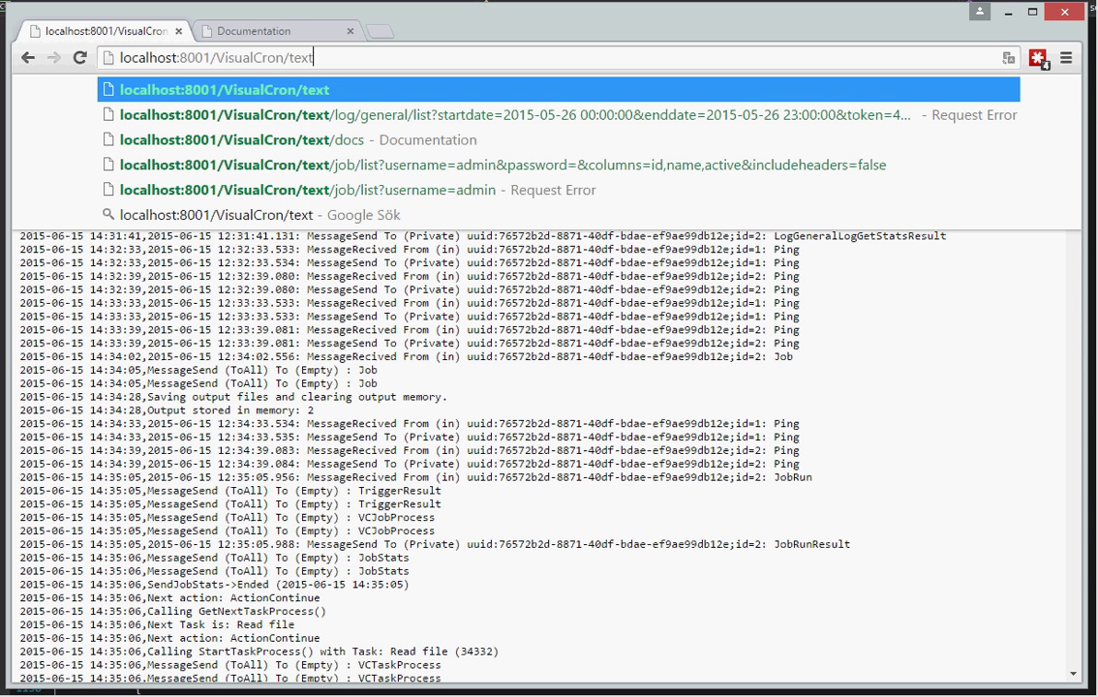
pyautogui.write('/')
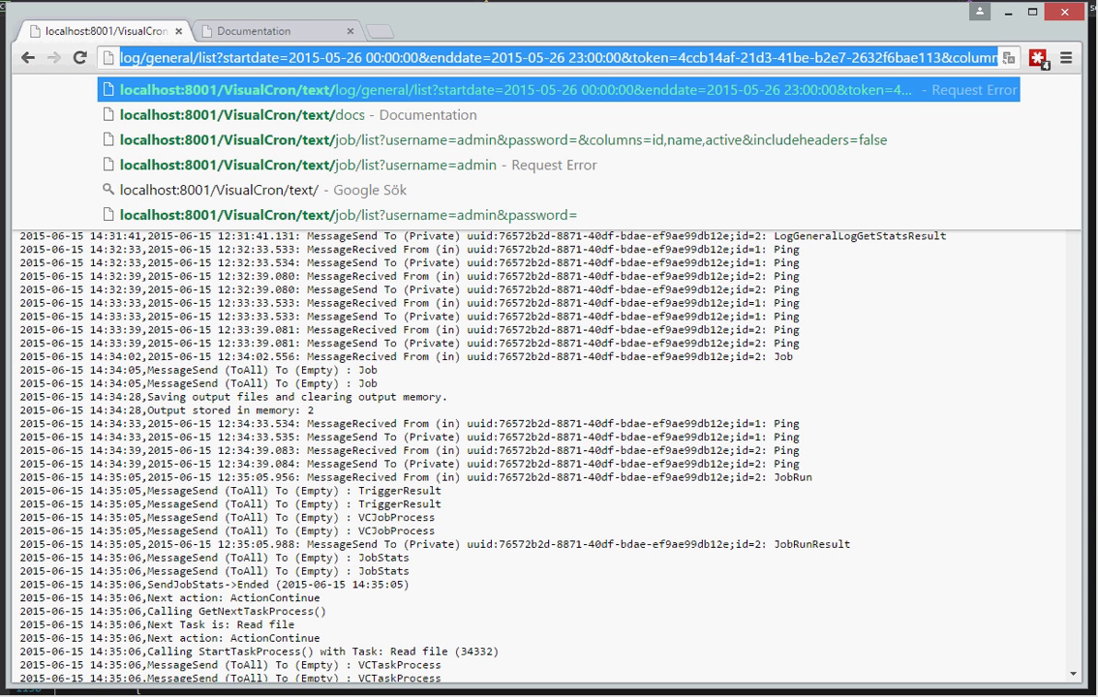
pyautogui.press('BackSpace')
pyautogui.write('Job')
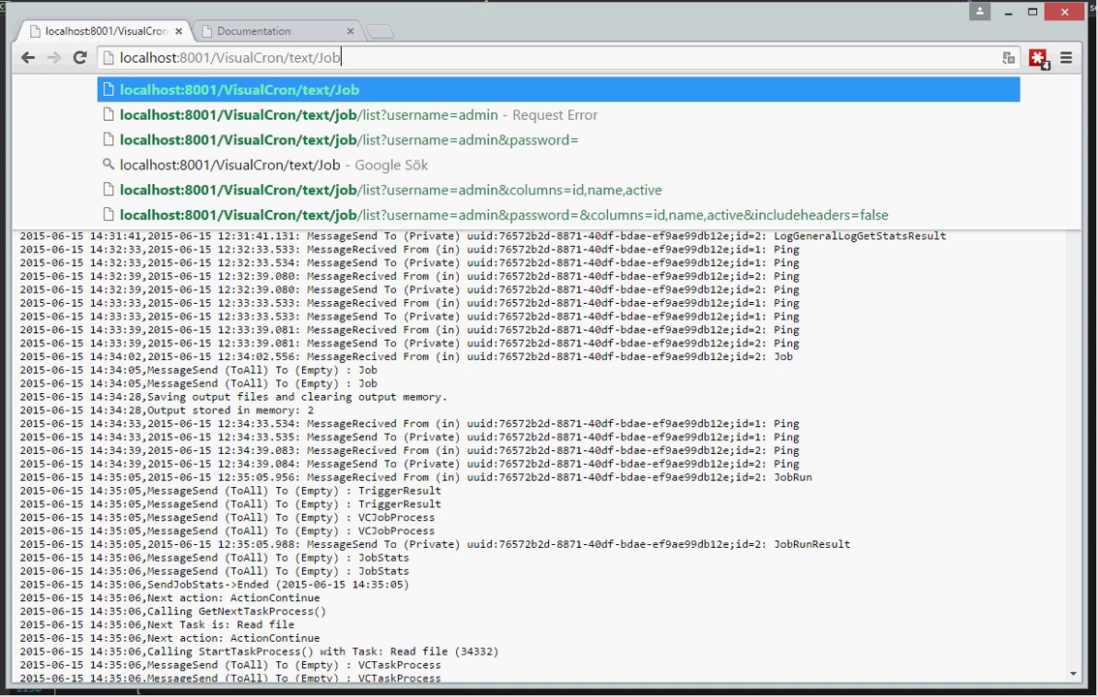
pyautogui.write('/List?userna')
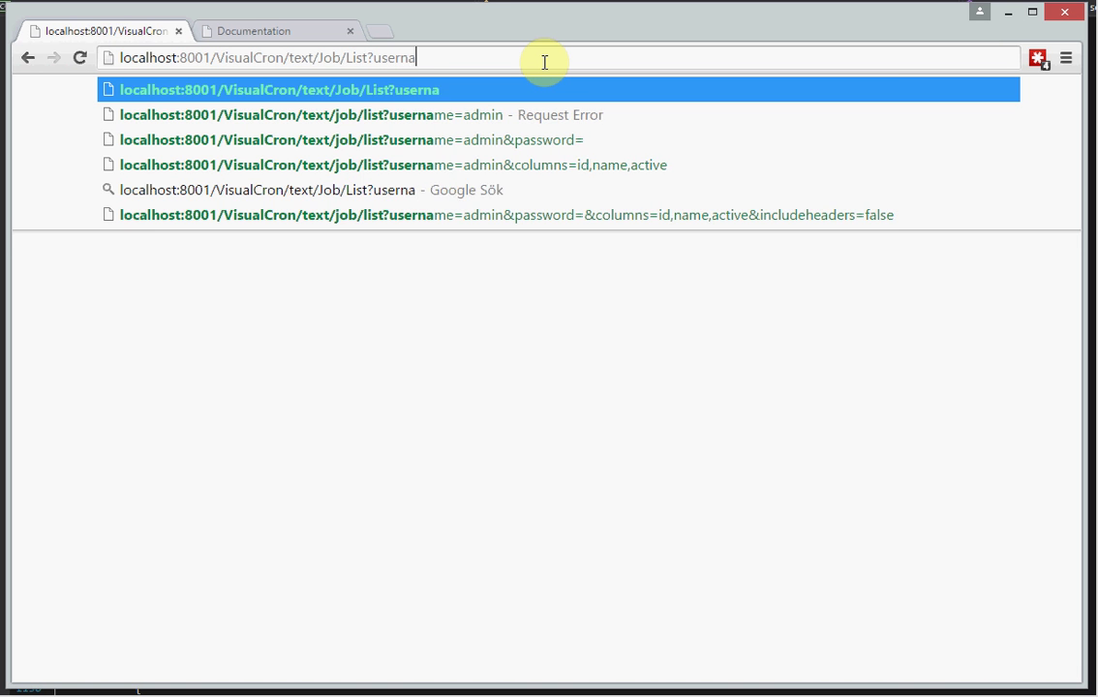
pyautogui.write('dmin')
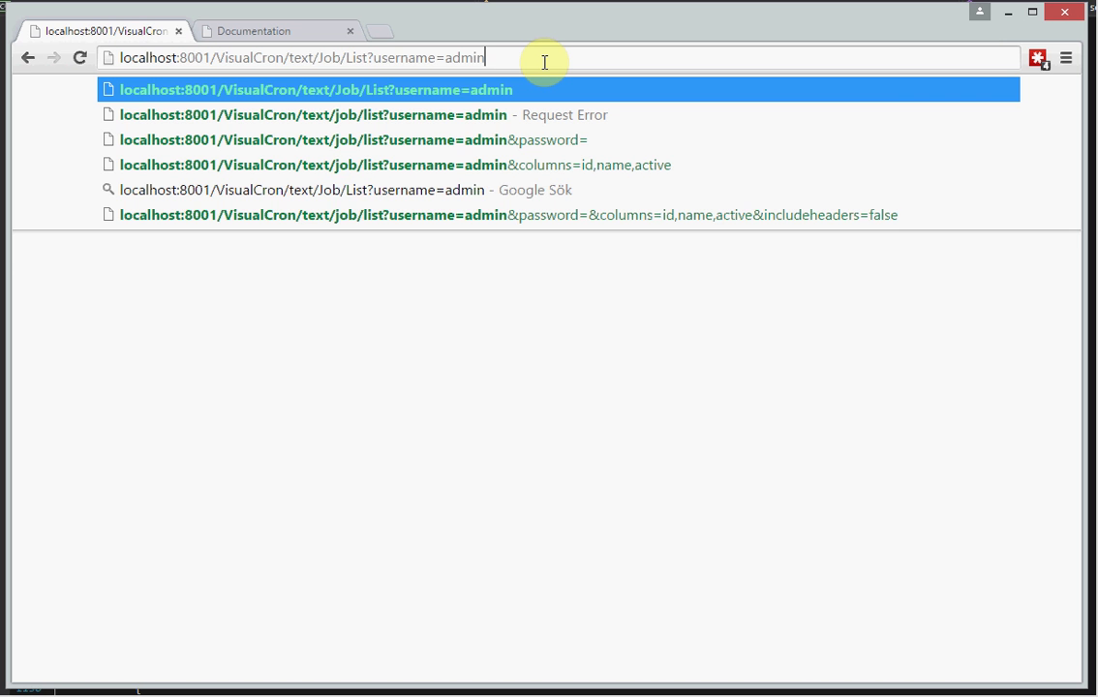
pyautogui.press('BackSpace')
pyautogui.press('BackSpace')
pyautogui.press('BackSpace')
pyautogui.press('BackSpace')
pyautogui.press('BackSpace')
pyautogui.press('BackSpace')
pyautogui.press('BackSpace')
pyautogui.press('BackSpace')
pyautogui.press('BackSpace')
pyautogui.press('BackSpace')
pyautogui.press('BackSpace')
pyautogui.press('BackSpace')
pyautogui.press('BackSpace')
pyautogui.press('BackSpace')
pyautogui.press('BackSpace')
pyautogui.press('BackSpace')
pyautogui.press('BackSpace')
pyautogui.press('BackSpace')
pyautogui.press('BackSpace')
pyautogui.press('BackSpace')
pyautogui.press('BackSpace')
# - Complete the address as localhost:8001/VisualCron/text/logon?username=admin and load it to request a logon token
pyautogui.write('k')
pyautogui.press('BackSpace')
pyautogui.write('logn')
pyautogui.write('/')
pyautogui.press('BackSpace')
pyautogui.press('BackSpace')
pyautogui.press('BackSpace')
pyautogui.write('gon/')
pyautogui.press('BackSpace')
pyautogui.write('?user')
pyautogui.press('Down')
pyautogui.press('Return')
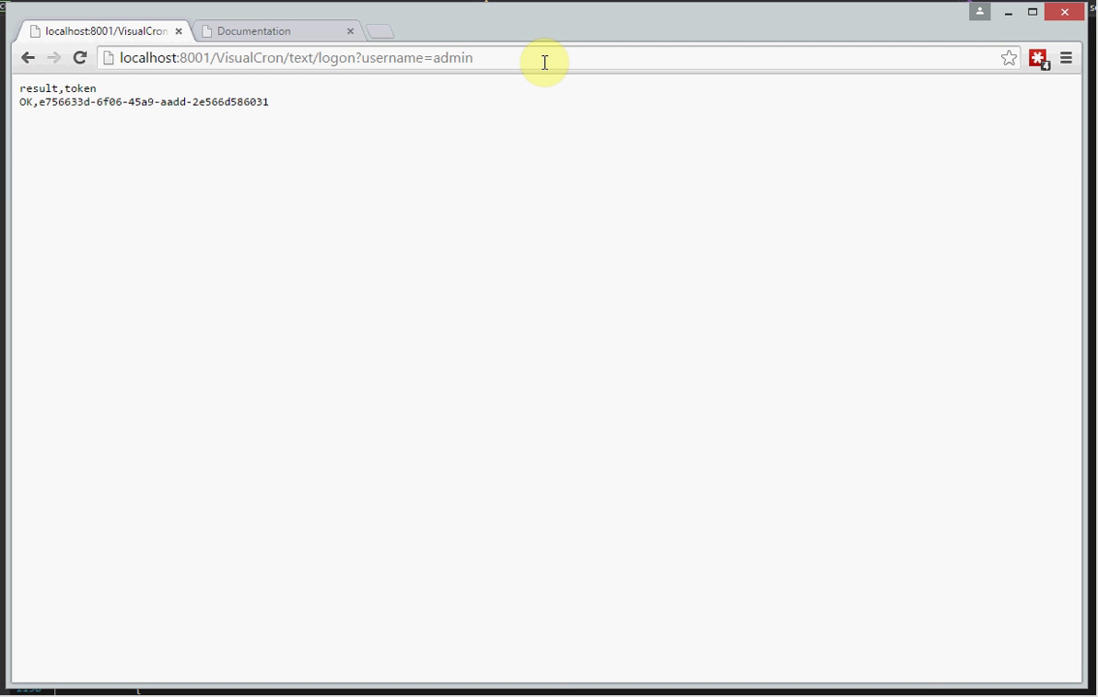
# - Append &includeheaders=FALSE to the logon address and load it to leave out the header row
pyautogui.click(544, 62)
pyautogui.click(544, 62)
pyautogui.write('&includeheaders=')
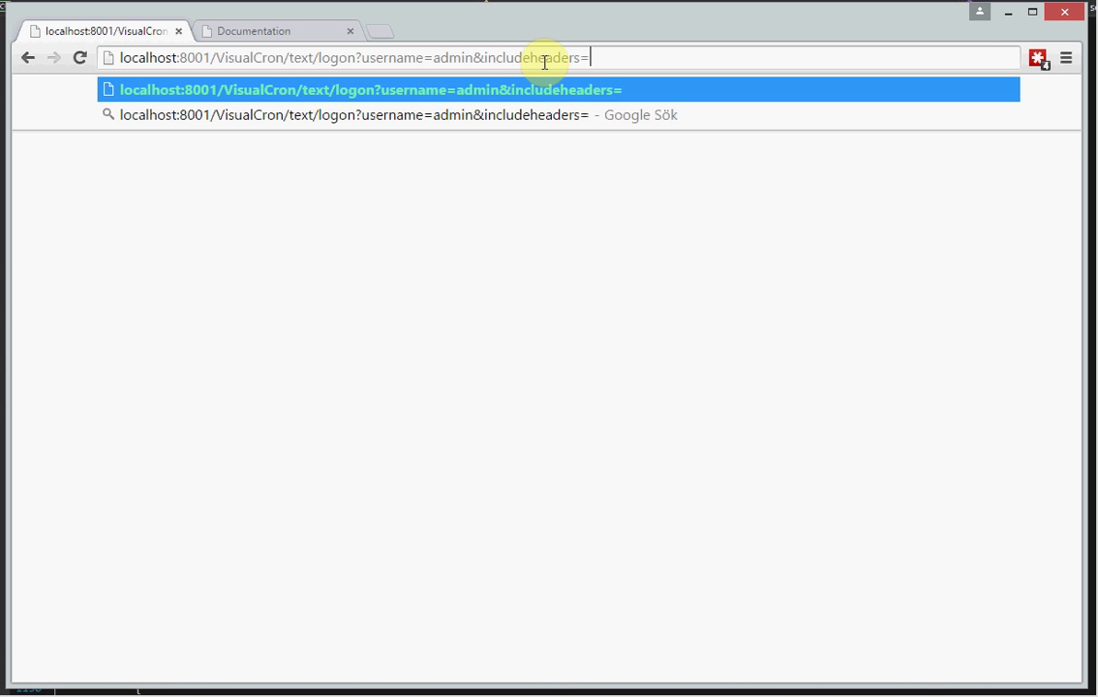
pyautogui.write('FALSE')
pyautogui.press('Return')
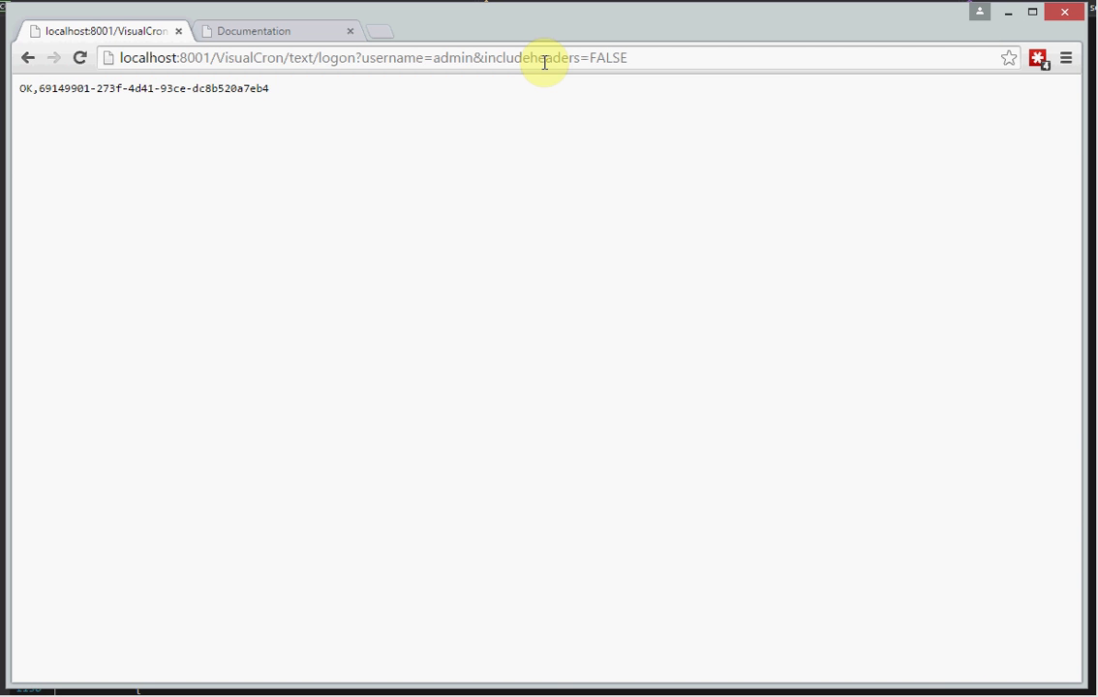
# - Append &columns=token,result to the logon address and load it to choose the returned columns
pyautogui.click(743, 60)
pyautogui.click(743, 60)
pyautogui.write('&')
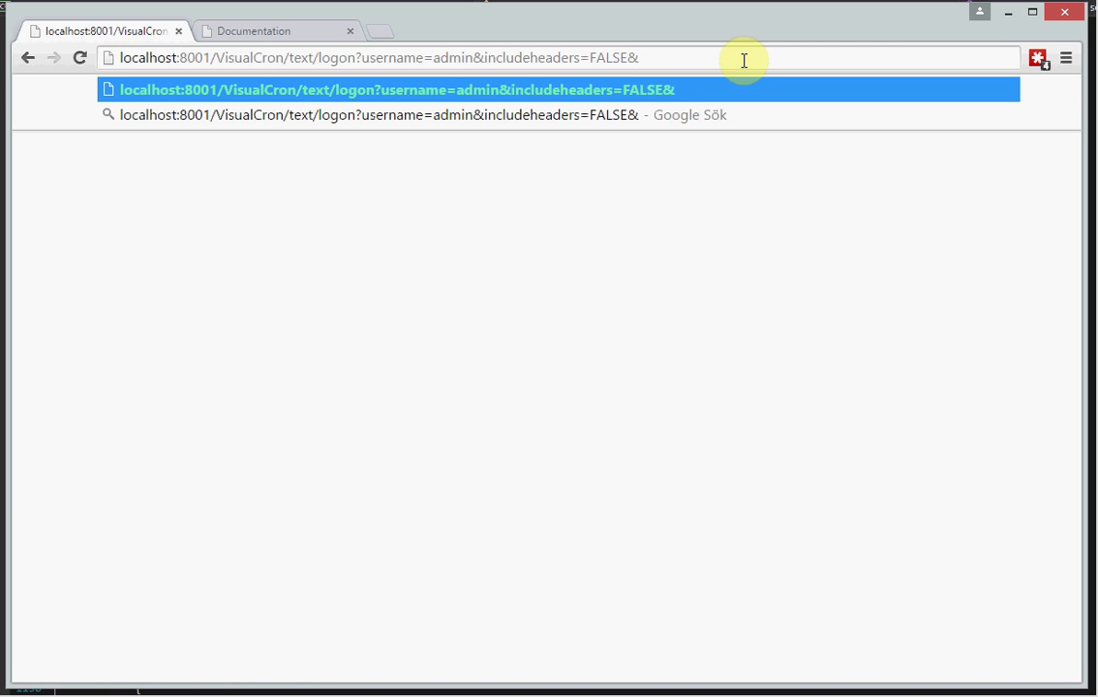
pyautogui.write('columns=')
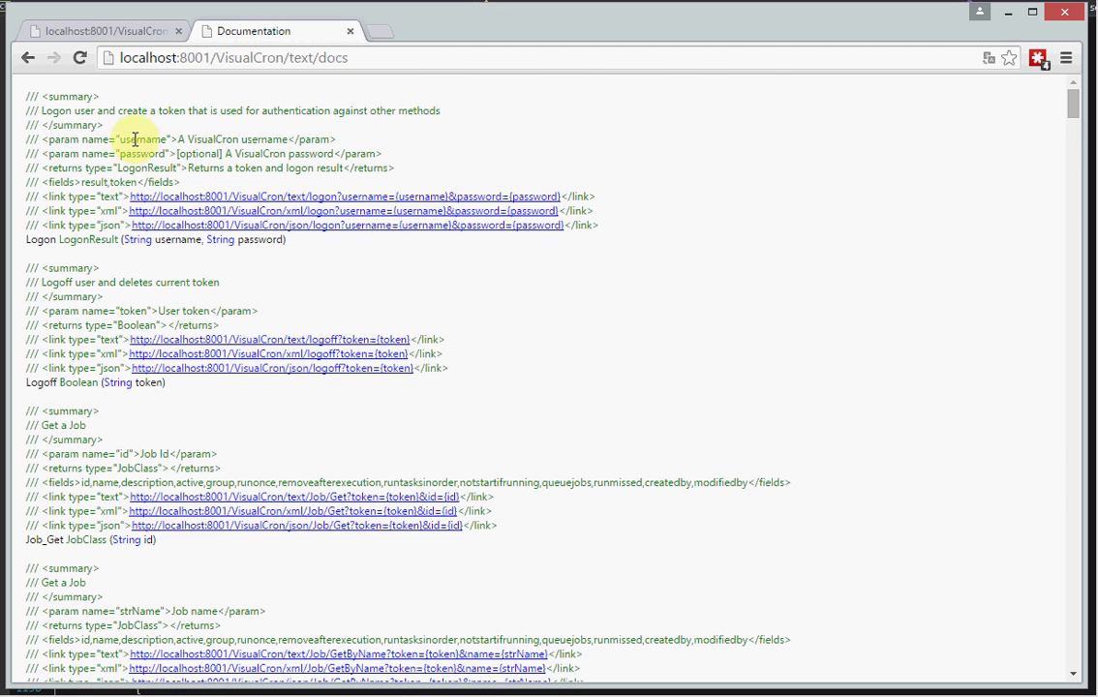
pyautogui.click(121, 31)
pyautogui.click(765, 59)
pyautogui.doubleClick(764, 59)
pyautogui.click(765, 59)
pyautogui.write(',Ok')
pyautogui.press('BackSpace')
pyautogui.press('BackSpace')
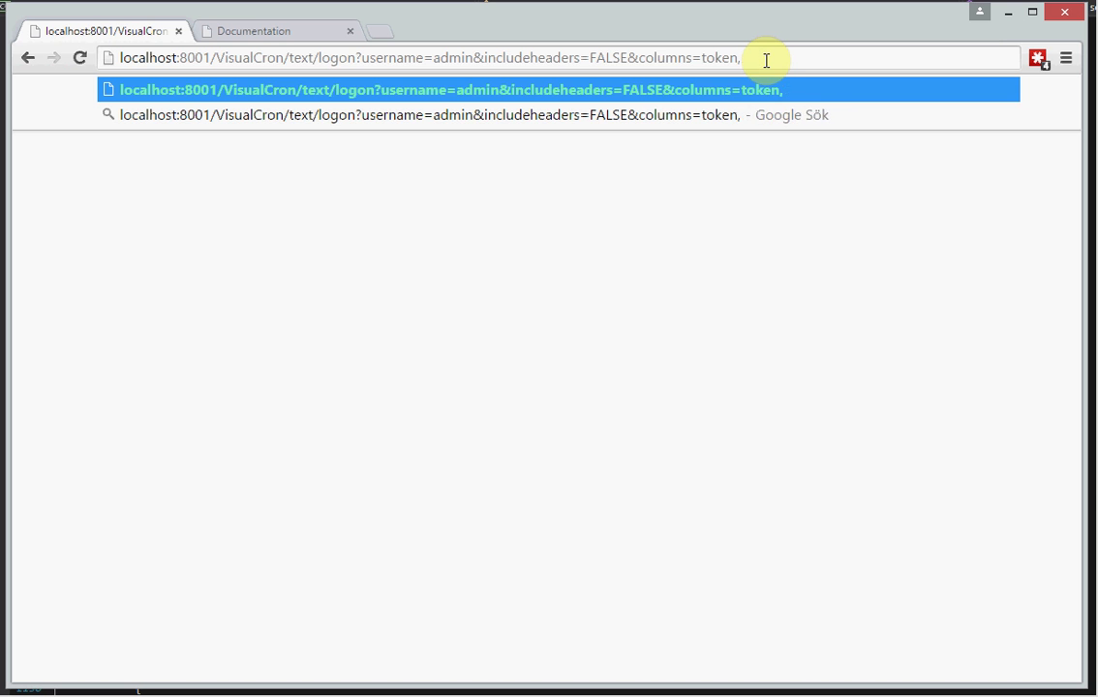
pyautogui.write('result')
pyautogui.press('Return')
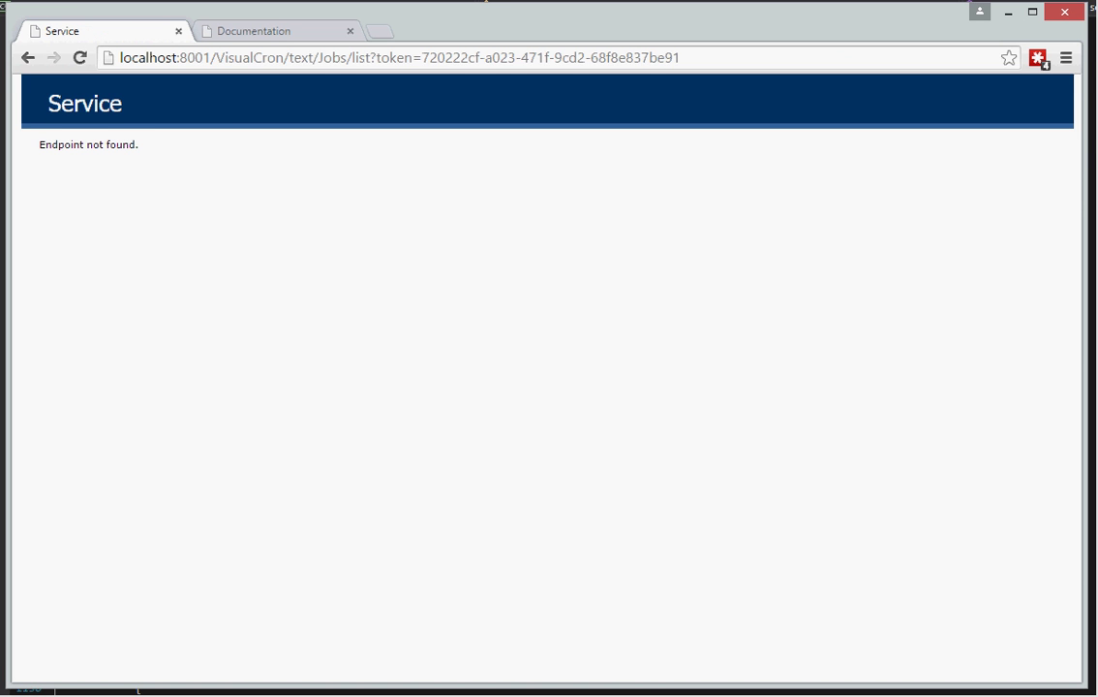
# - Correct Jobs to Job in the token-based list address and load the job list
pyautogui.click(337, 59)
pyautogui.click(341, 58)
pyautogui.press('Delete')
pyautogui.press('Return')
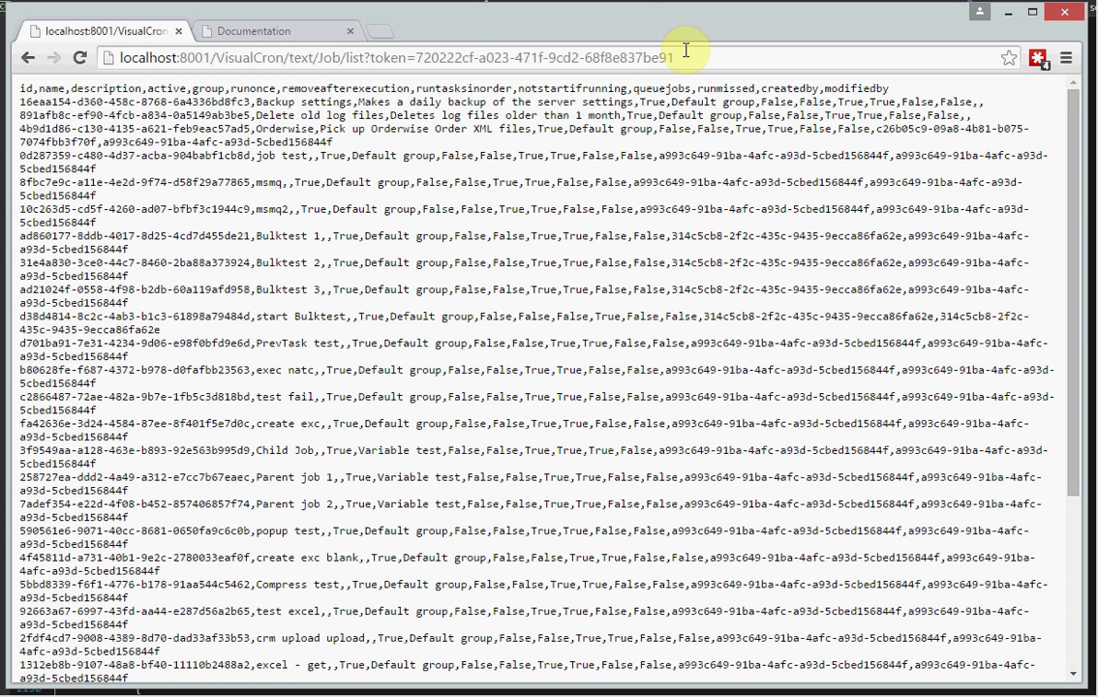
# - Replace the token parameter in the job list address with username=admin and load the list
pyautogui.click(693, 56)
pyautogui.click(693, 56)
pyautogui.write('&')
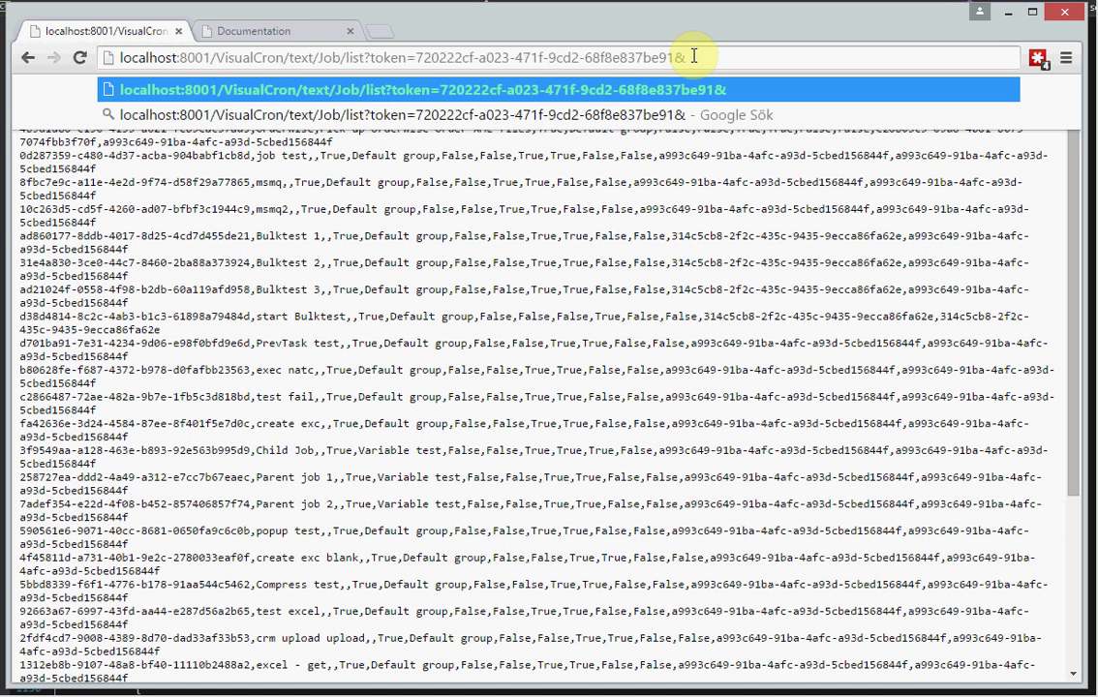
pyautogui.press('BackSpace')
pyautogui.press('BackSpace')
pyautogui.press('BackSpace')
pyautogui.press('BackSpace')
pyautogui.press('BackSpace')
pyautogui.press('BackSpace')
pyautogui.press('BackSpace')
pyautogui.press('BackSpace')
pyautogui.press('BackSpace')
pyautogui.press('BackSpace')
pyautogui.press('BackSpace')
pyautogui.press('BackSpace')
pyautogui.press('BackSpace')
pyautogui.press('BackSpace')
pyautogui.press('BackSpace')
pyautogui.press('BackSpace')
pyautogui.press('BackSpace')
pyautogui.press('BackSpace')
pyautogui.press('BackSpace')
pyautogui.press('BackSpace')
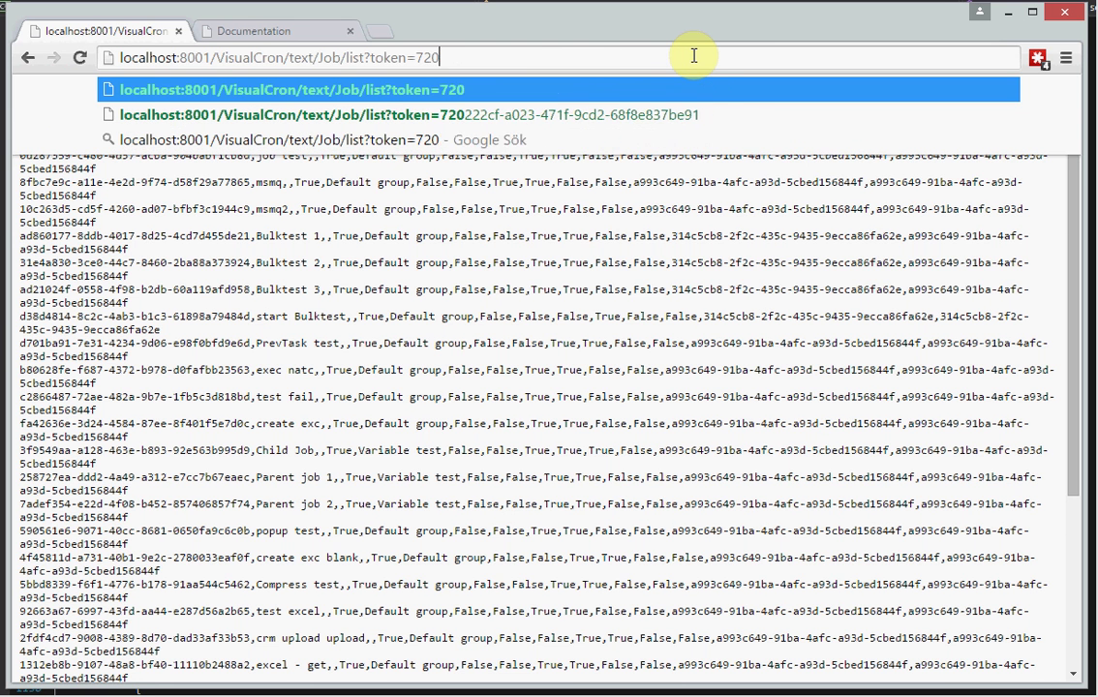
pyautogui.press('BackSpace')
pyautogui.press('BackSpace')
pyautogui.press('BackSpace')
pyautogui.press('BackSpace')
pyautogui.press('BackSpace')
pyautogui.press('BackSpace')
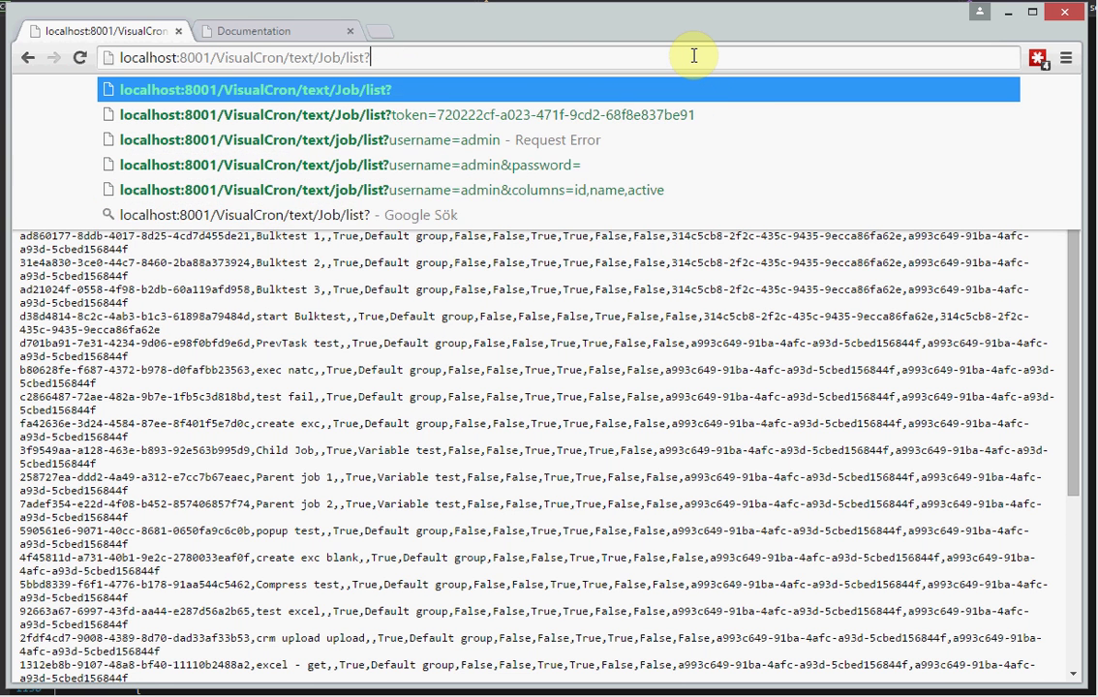
pyautogui.write('use')
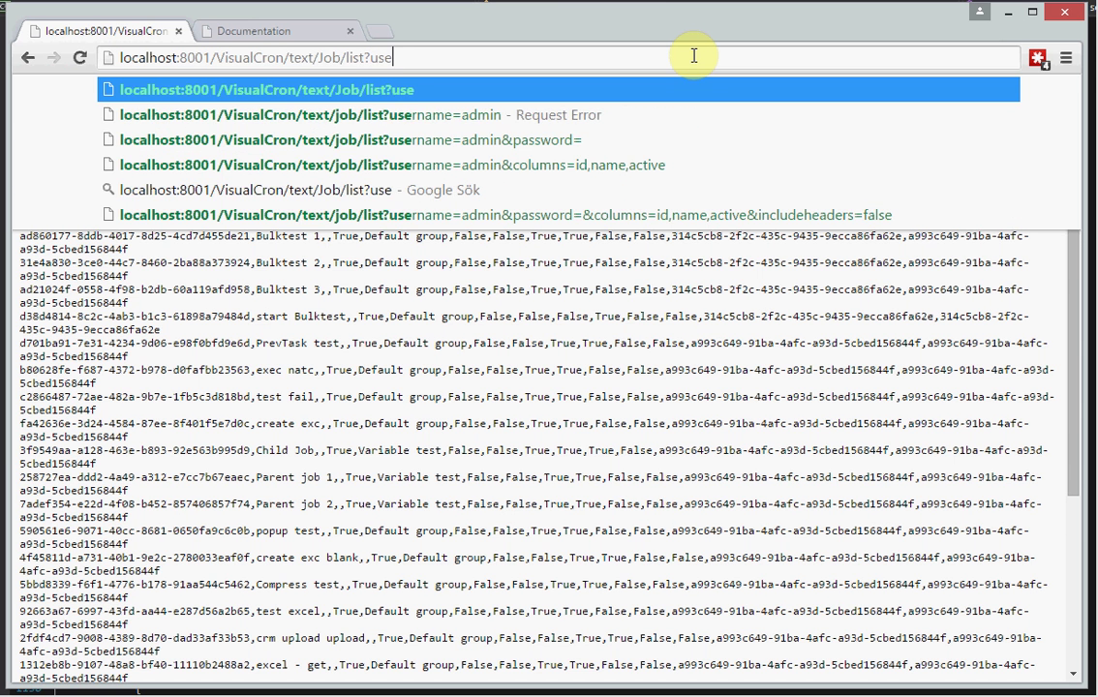
pyautogui.press('Down')
pyautogui.press('Return')
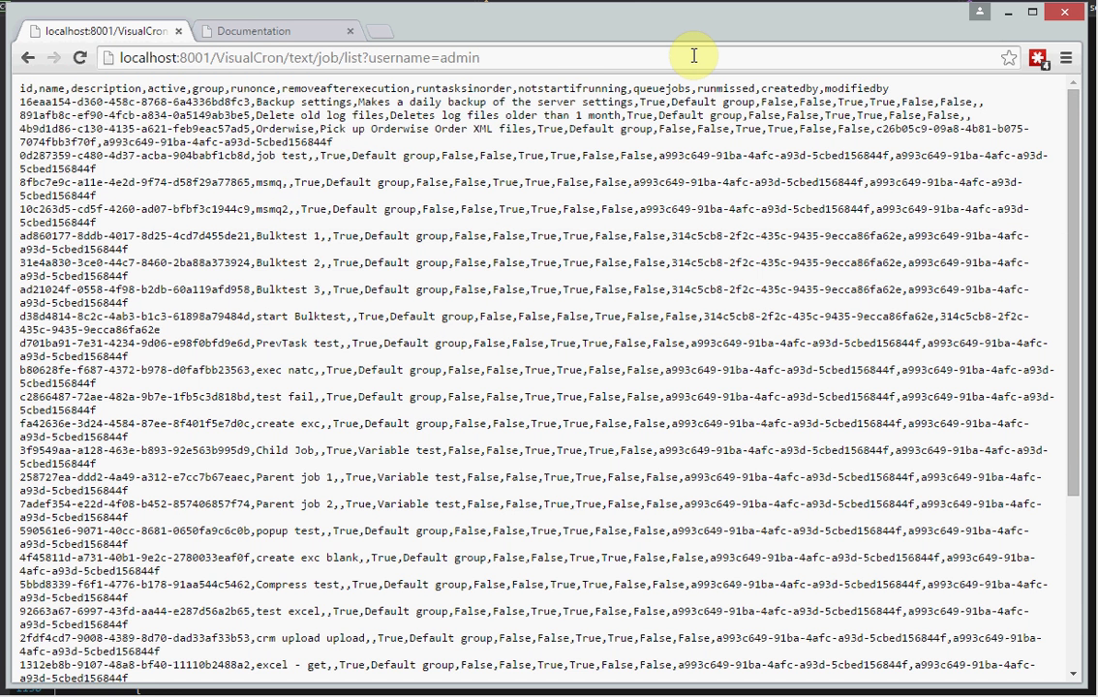
# - Restrict the job list to three columns by adding &columns=id,name,active to the address and load it
pyautogui.click(566, 58)
pyautogui.click(566, 58)
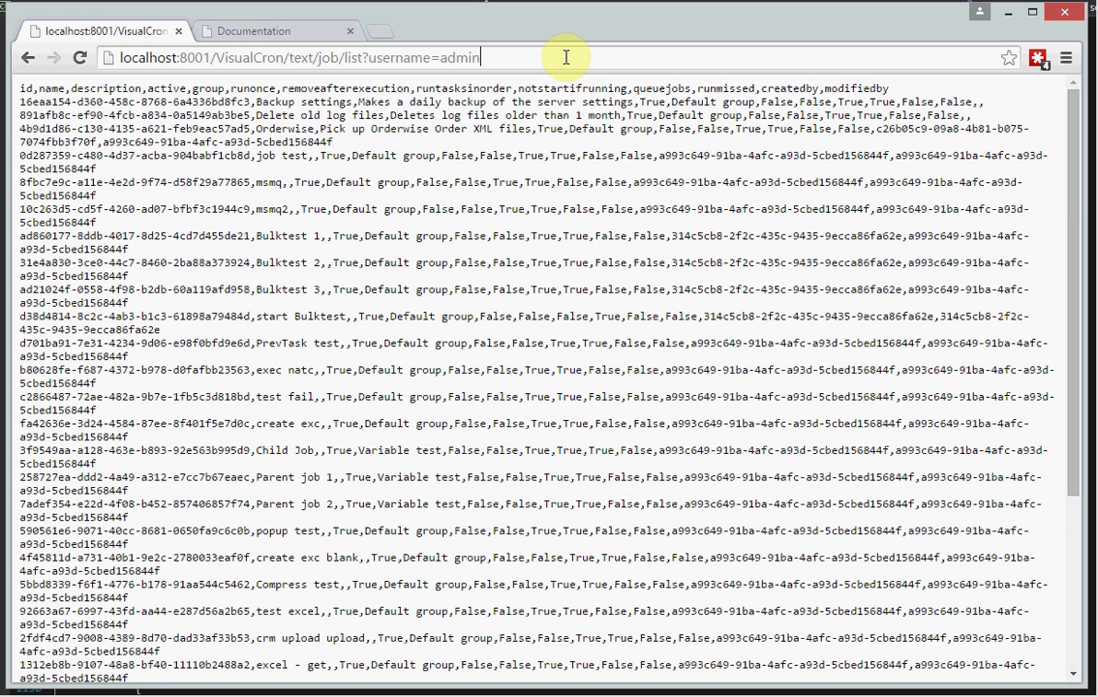
pyautogui.write('&')
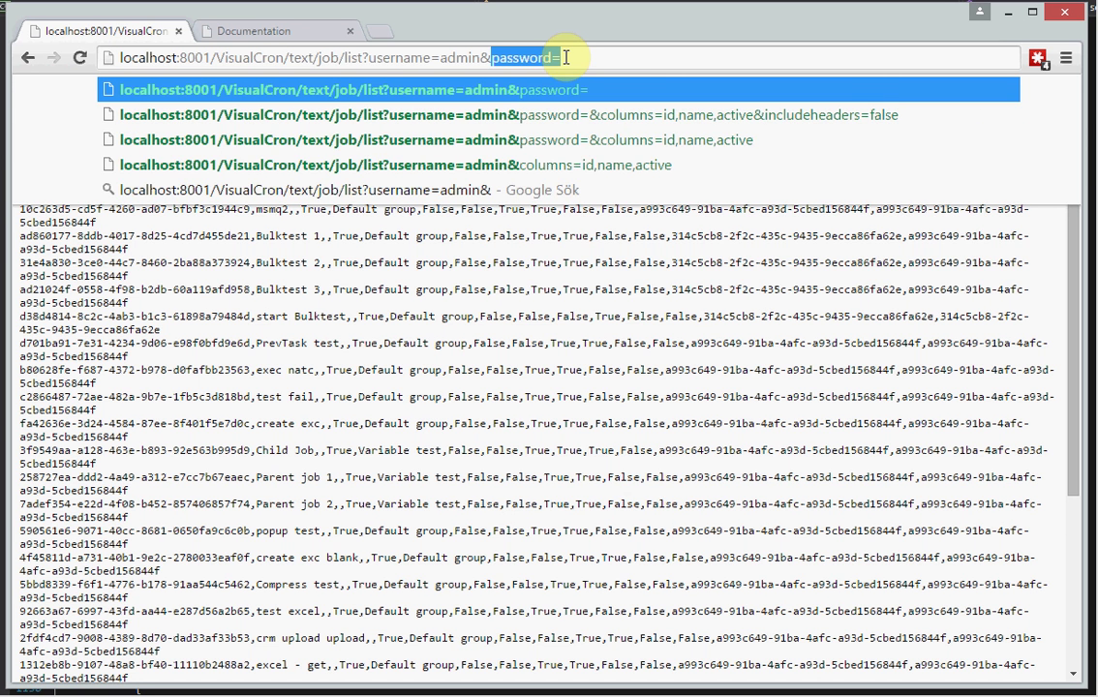
pyautogui.write('columns')
pyautogui.press('Down')
pyautogui.press('Return')
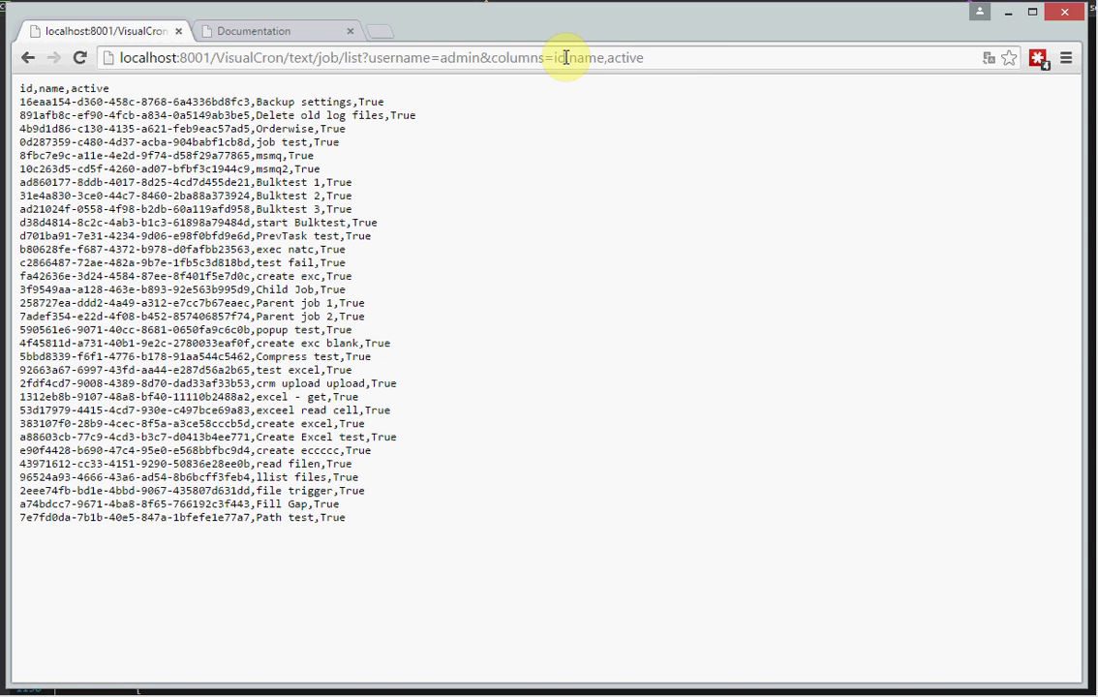
# - Append &includeheaders=false to the job list address and load the list without its header row
pyautogui.click(703, 55)
pyautogui.doubleClick(704, 55)
pyautogui.click(705, 55)
pyautogui.write('&')
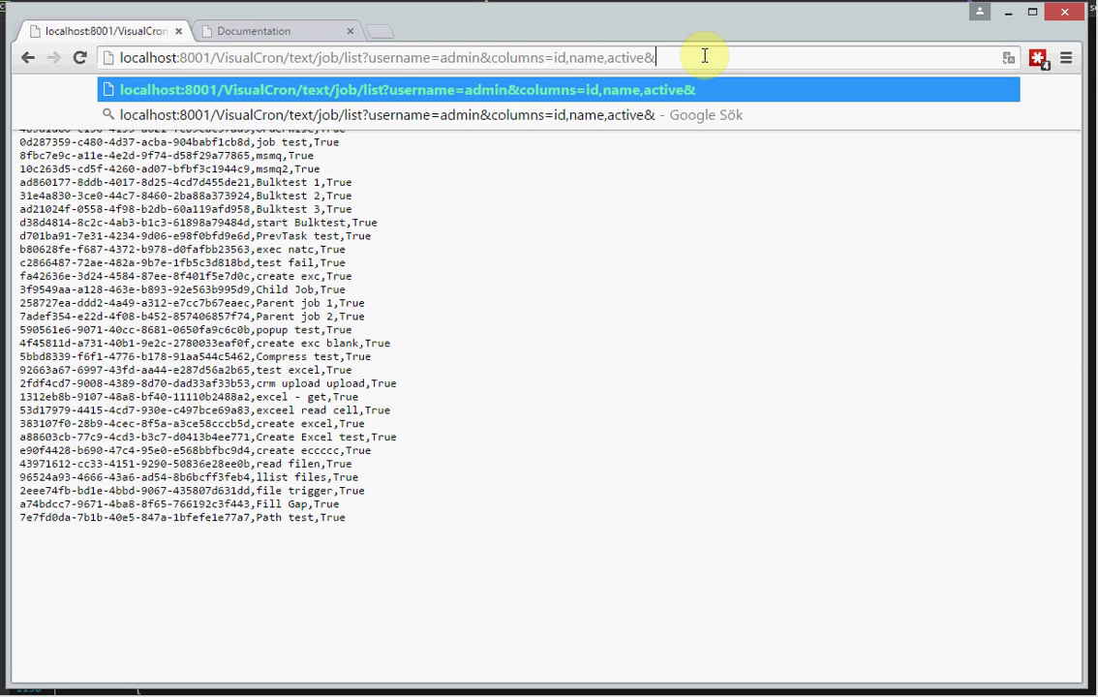
pyautogui.write('include')
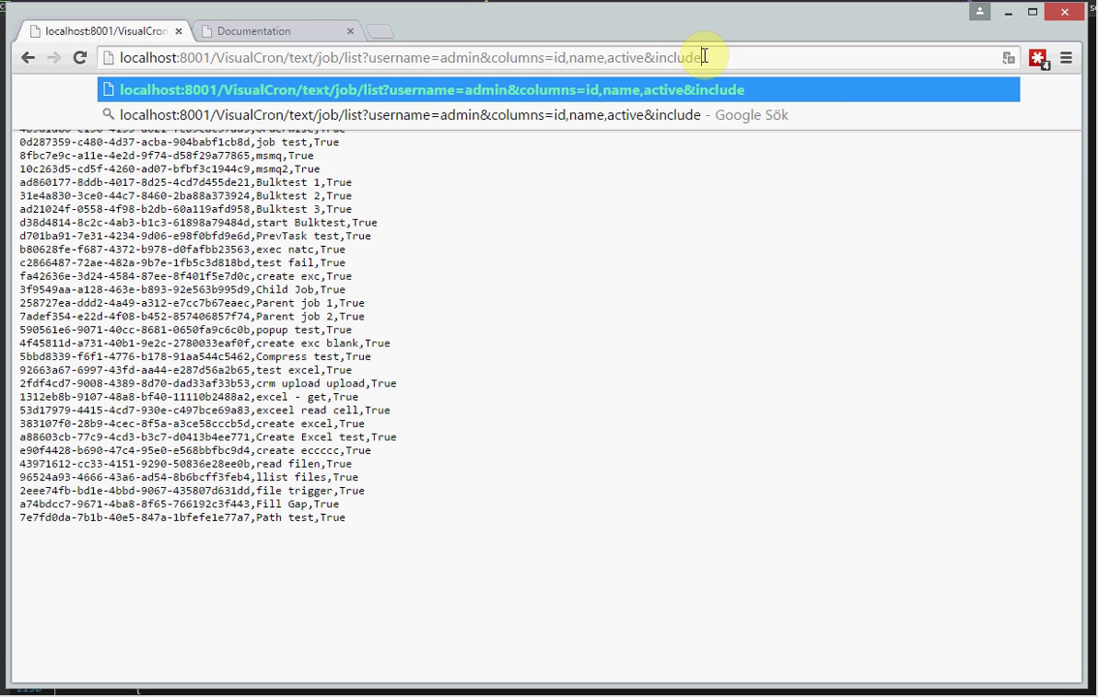
pyautogui.write('headers=false')
pyautogui.press('Return')
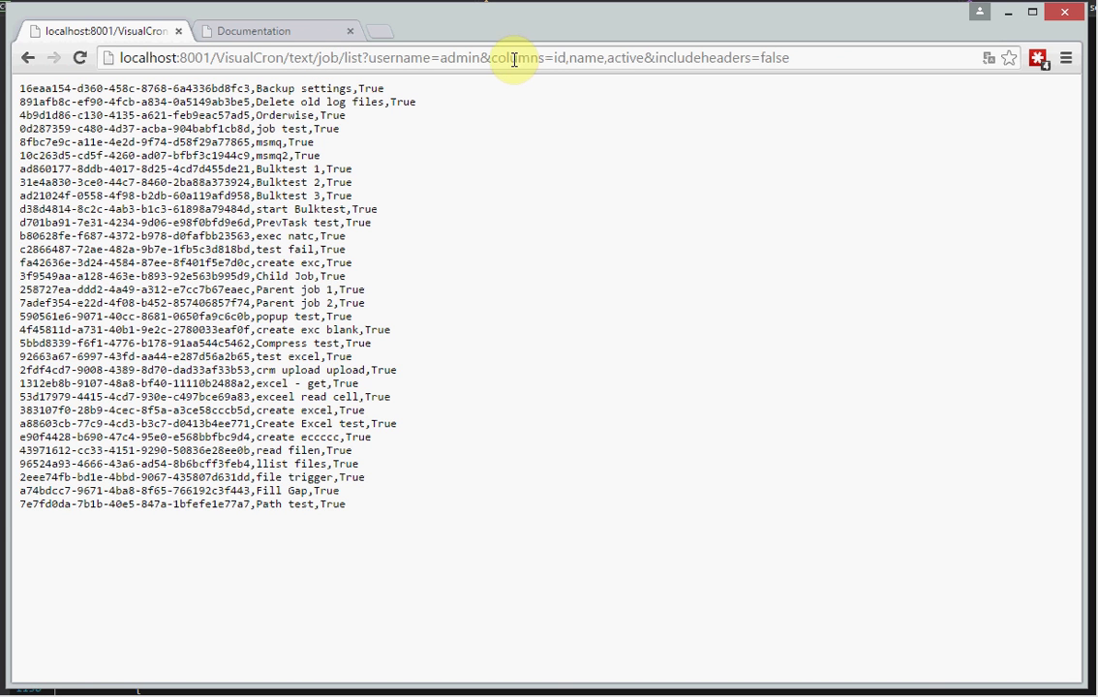
# - Remove the columns and includeheaders parameters, change the format from text to xml in the address, and load the job list
pyautogui.moveTo(480, 58); pyautogui.dragTo(791, 58)
pyautogui.press('BackSpace')
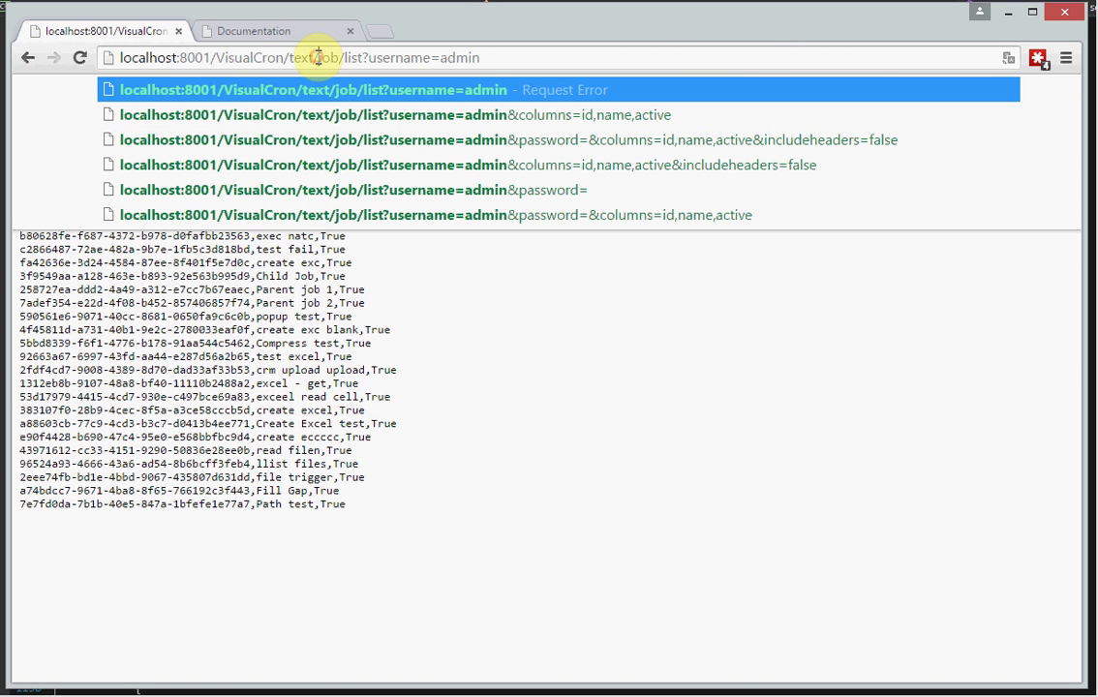
pyautogui.moveTo(312, 57); pyautogui.dragTo(283, 57)
pyautogui.write('xml')
pyautogui.press('Return')
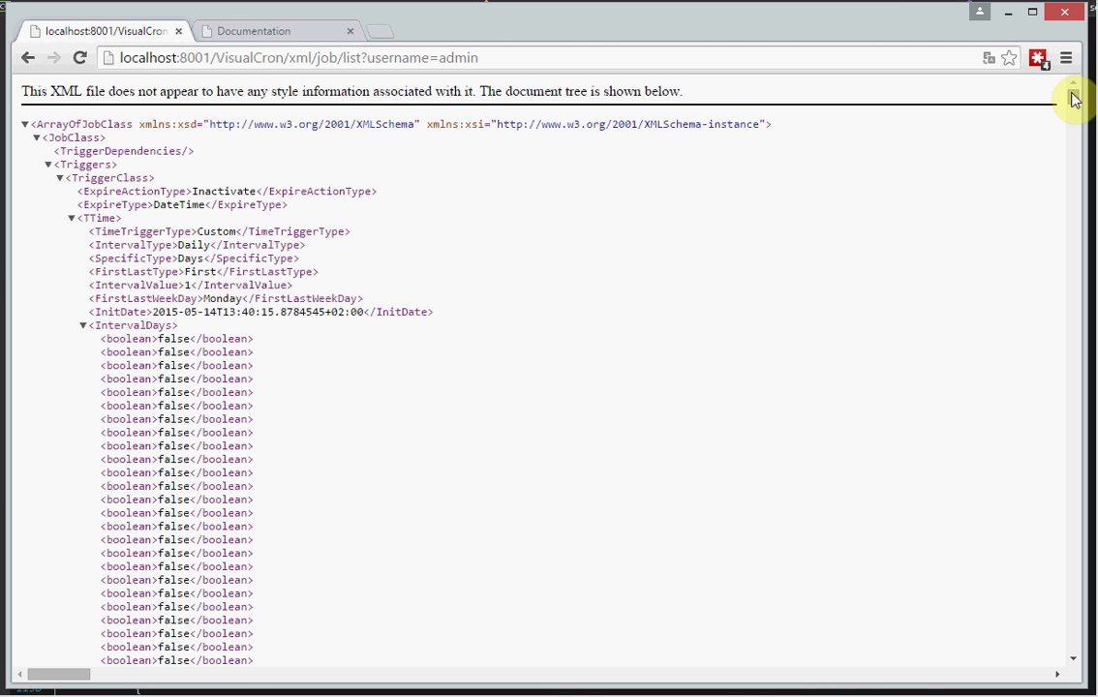
# - Change the output format in the job list address to json and load the list
pyautogui.moveTo(1072, 94); pyautogui.dragTo(1072, 103)
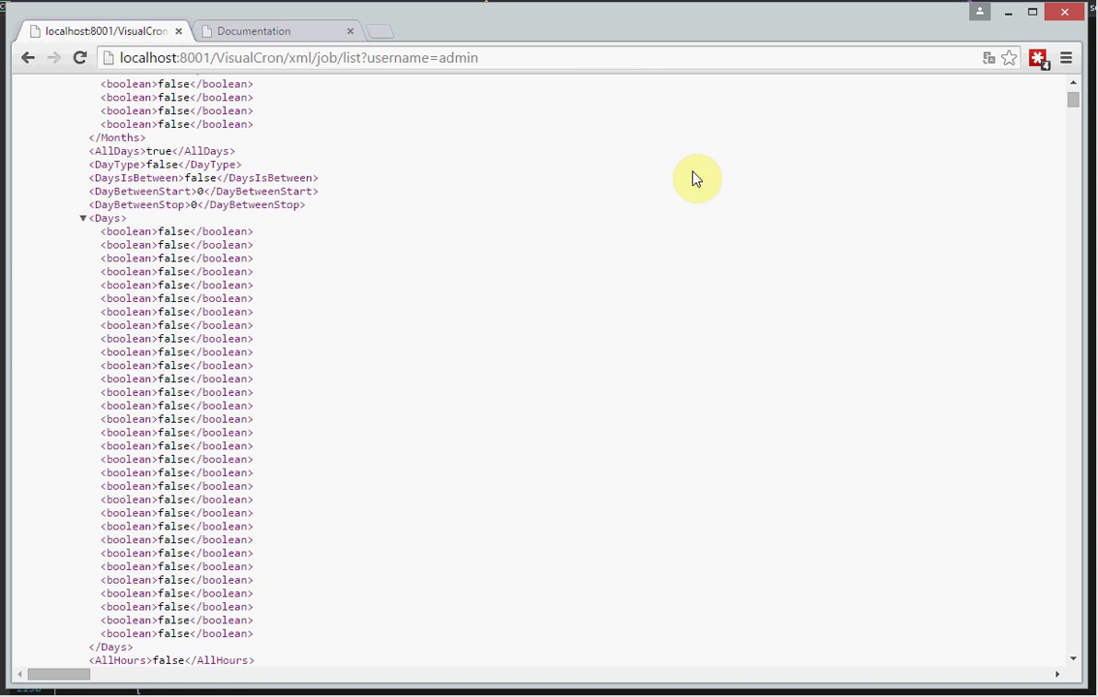
pyautogui.scroll(-10, 421, 130)
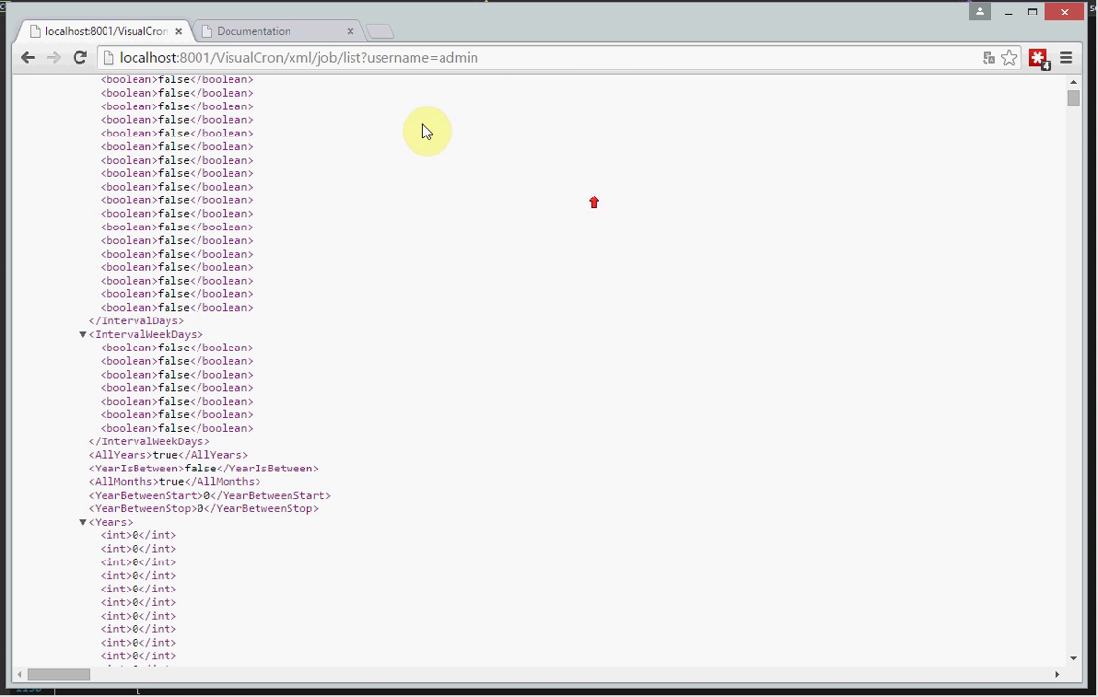
pyautogui.doubleClick(314, 60)
pyautogui.write('json')
pyautogui.press('Return')
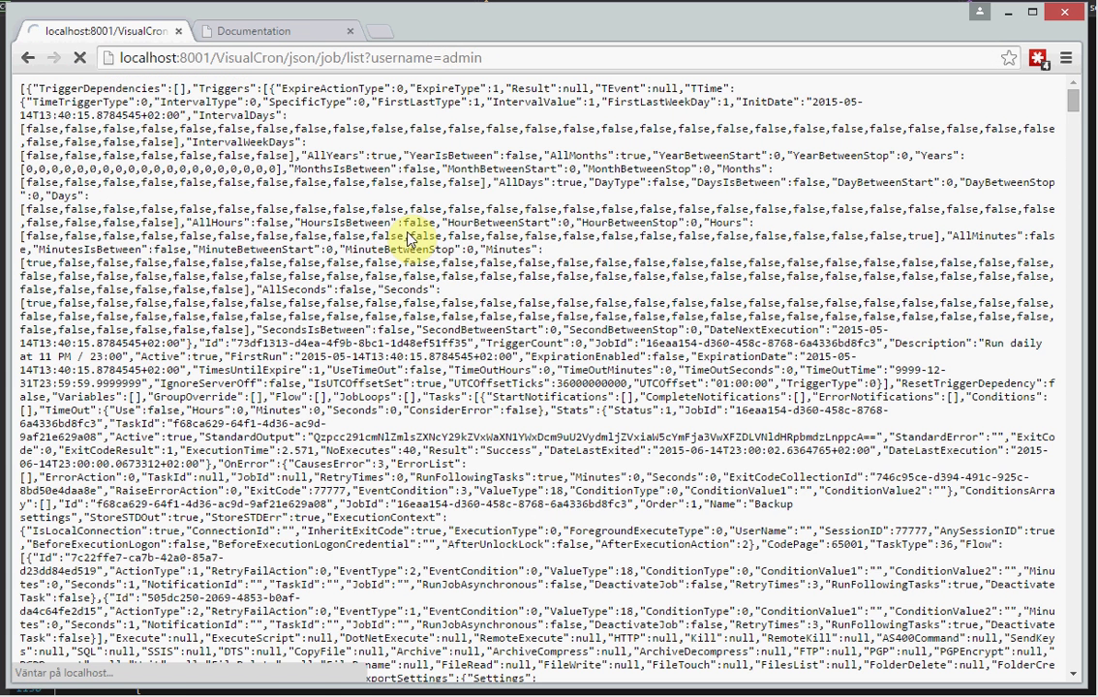
pyautogui.rightClick(504, 260)
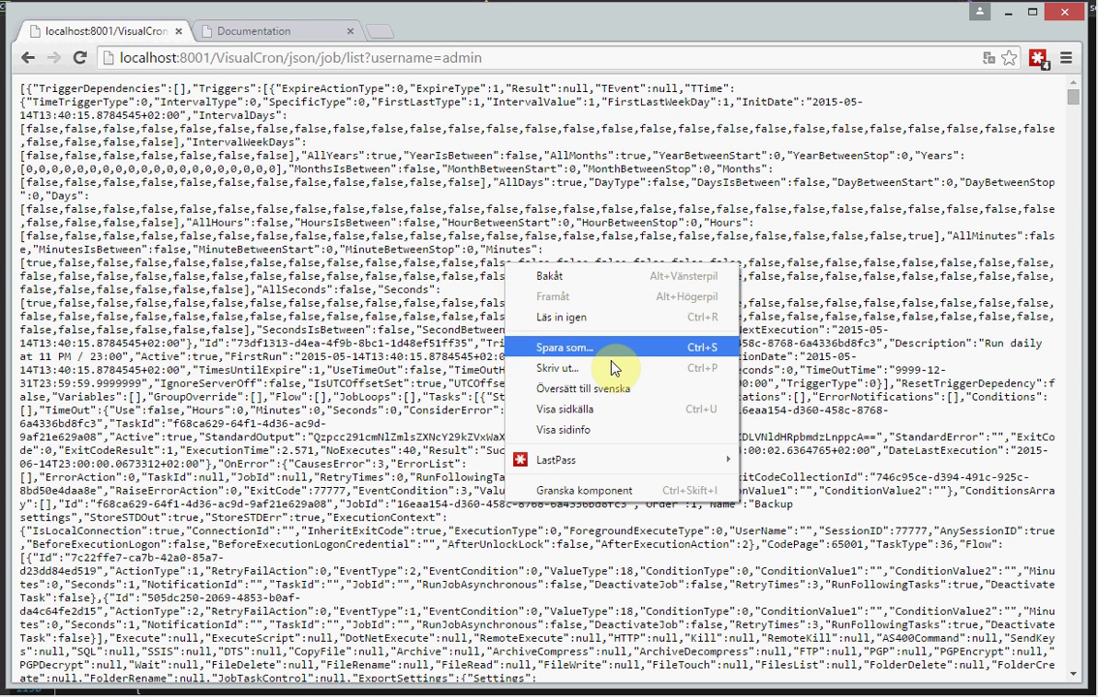
pyautogui.click(334, 104)
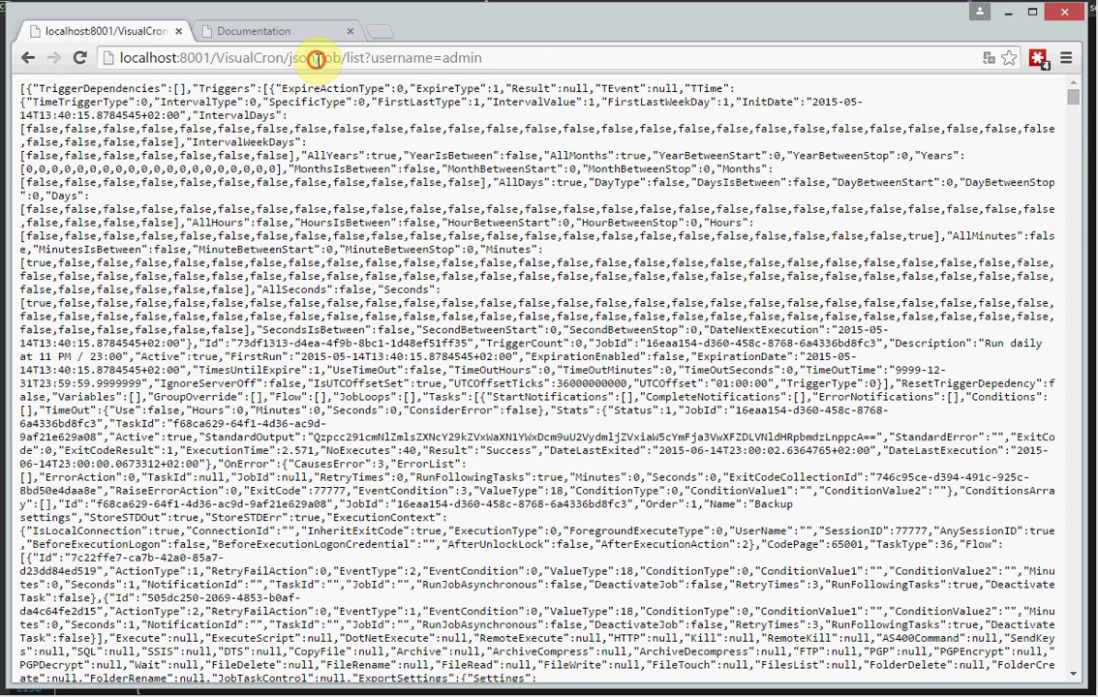
# - Set the output format in the job list address back to text and load the list
pyautogui.doubleClick(316, 59)
pyautogui.write('text')
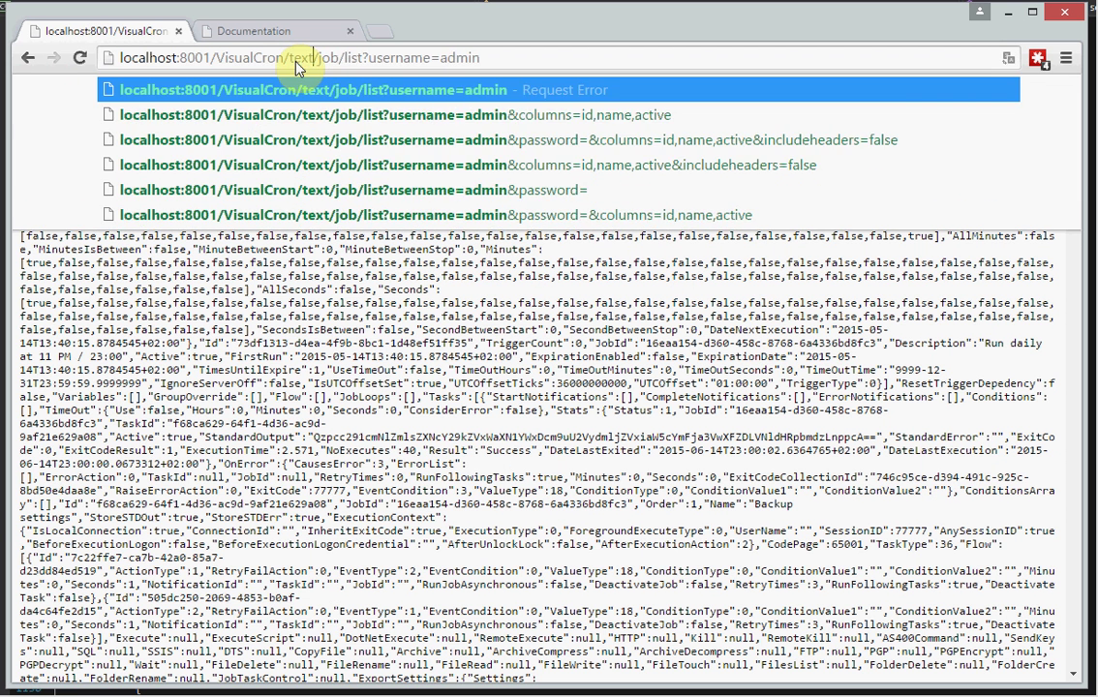
pyautogui.press('Return')
pyautogui.click(614, 60)
pyautogui.click(614, 60)
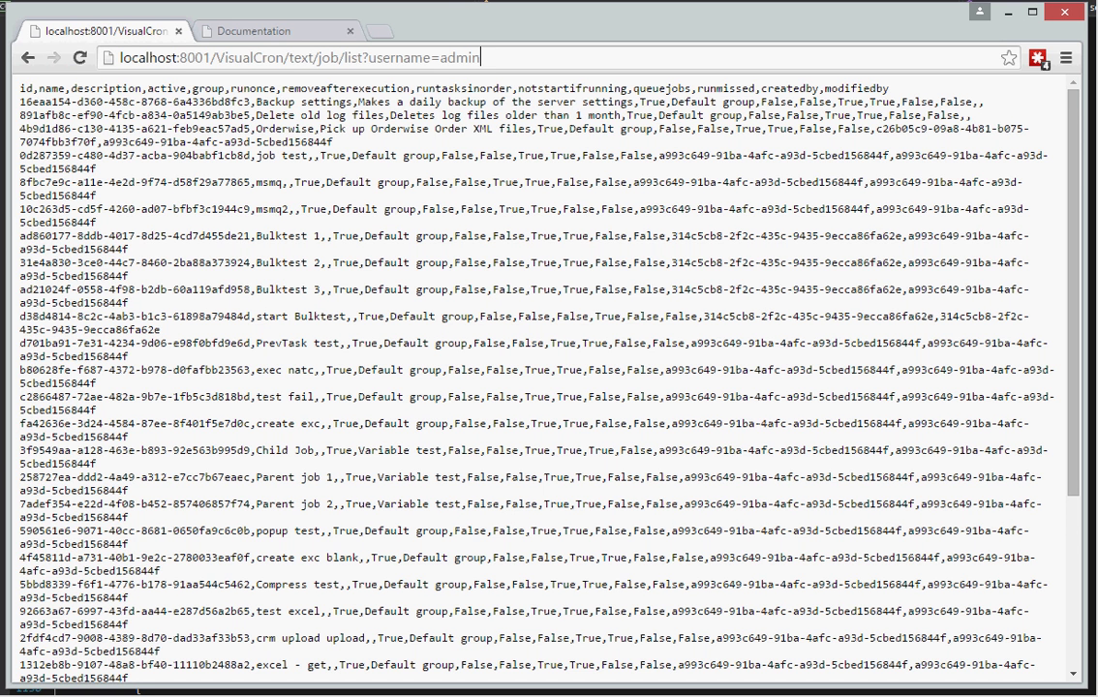
pyautogui.moveTo(497, 56); pyautogui.dragTo(346, 60)
pyautogui.press('BackSpace')
pyautogui.press('BackSpace')
pyautogui.press('BackSpace')
pyautogui.press('BackSpace')
pyautogui.press('BackSpace')
pyautogui.press('BackSpace')
pyautogui.press('BackSpace')
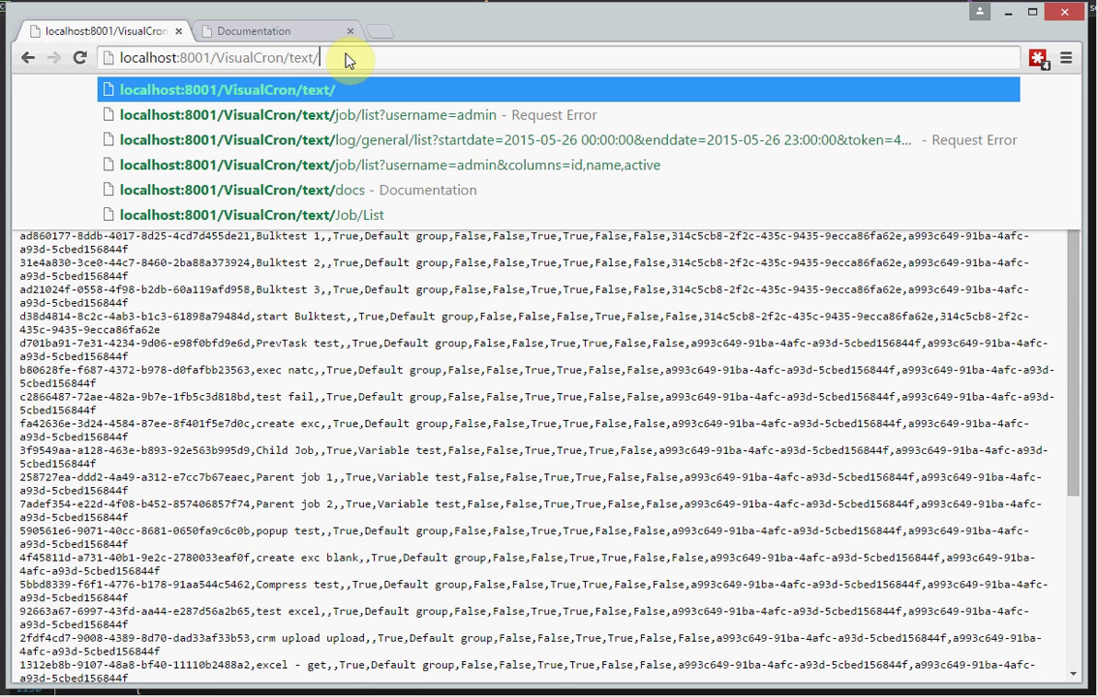
pyautogui.press('Down')
pyautogui.press('Down')
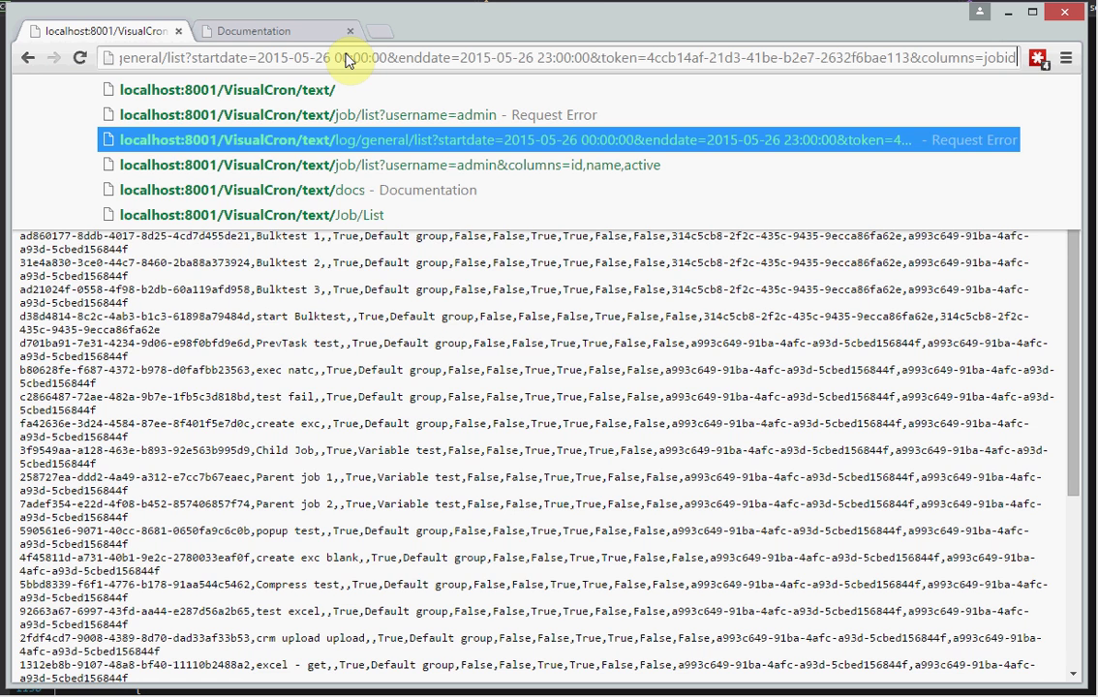
pyautogui.press('Return')
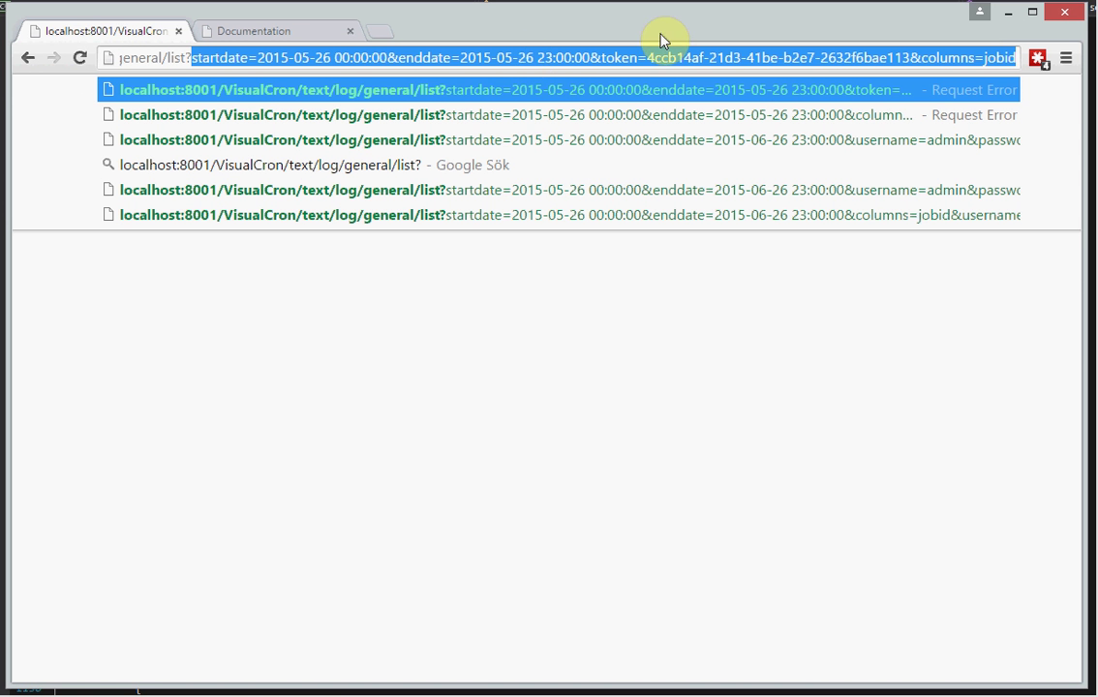
# - Replace the token parameter in the general log address with username=admin and load the log
pyautogui.click(593, 57)
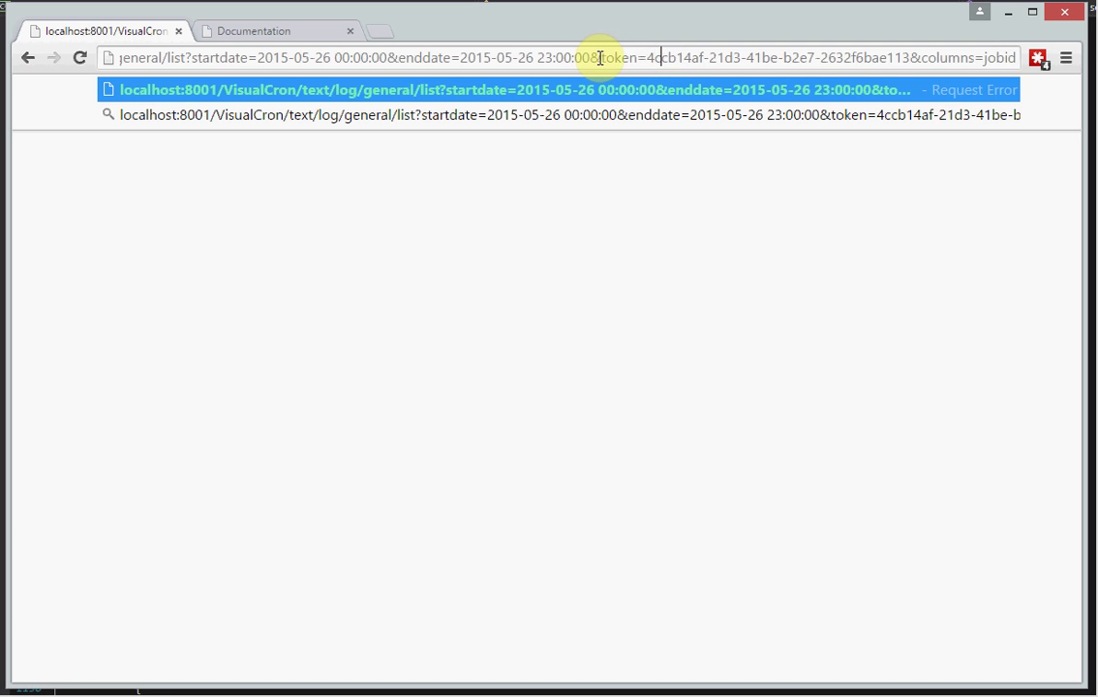
pyautogui.moveTo(599, 57); pyautogui.dragTo(915, 63)
pyautogui.write('username=a')
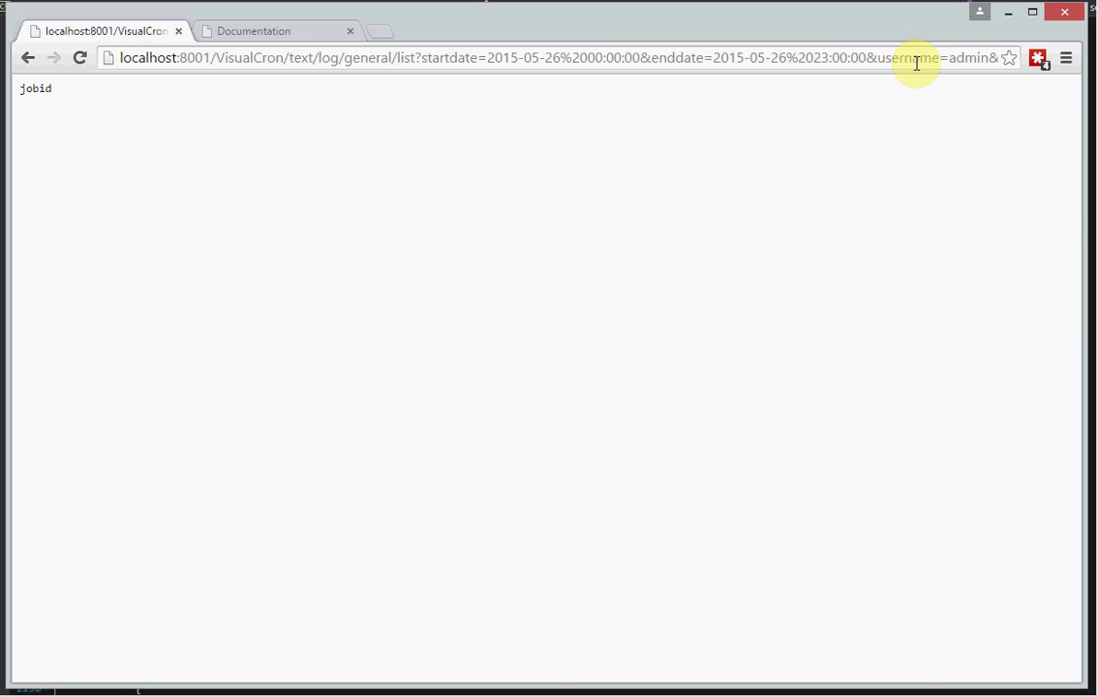
# - Change the month of the enddate parameter to 06 in the general log address and load the log
pyautogui.doubleClick(758, 53)
pyautogui.write('06')
pyautogui.press('Return')
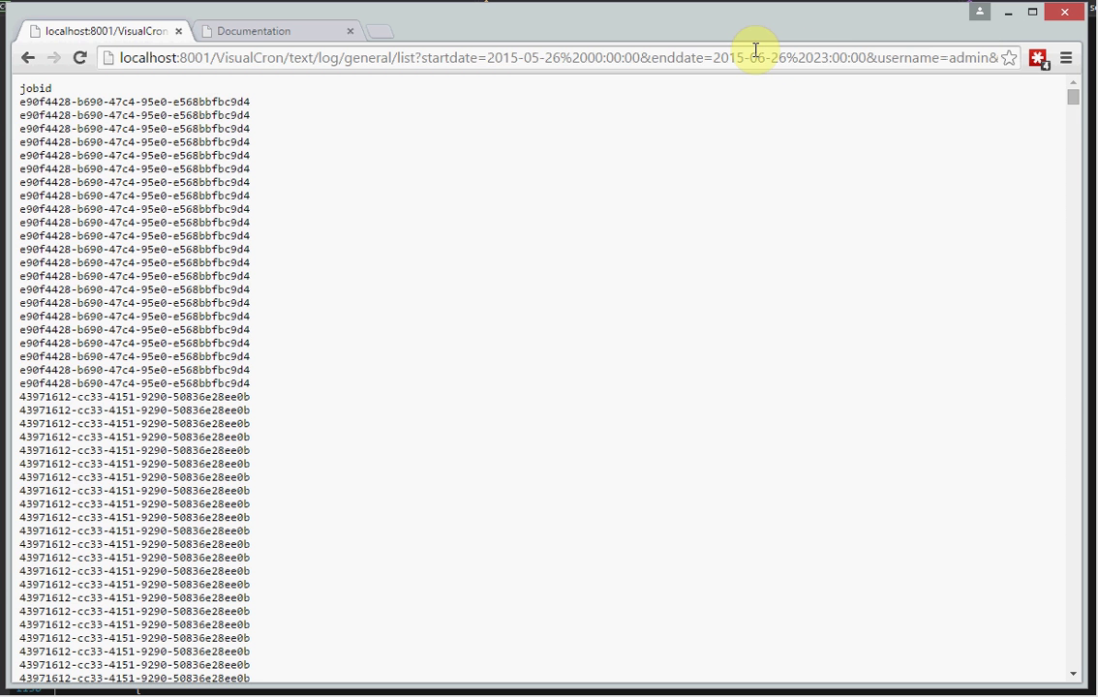
# - Look up the General log method in the Web API documentation and highlight its return type, LogGeneralHistoryClass
pyautogui.moveTo(819, 57); pyautogui.dragTo(999, 57)
pyautogui.doubleClick(968, 57)
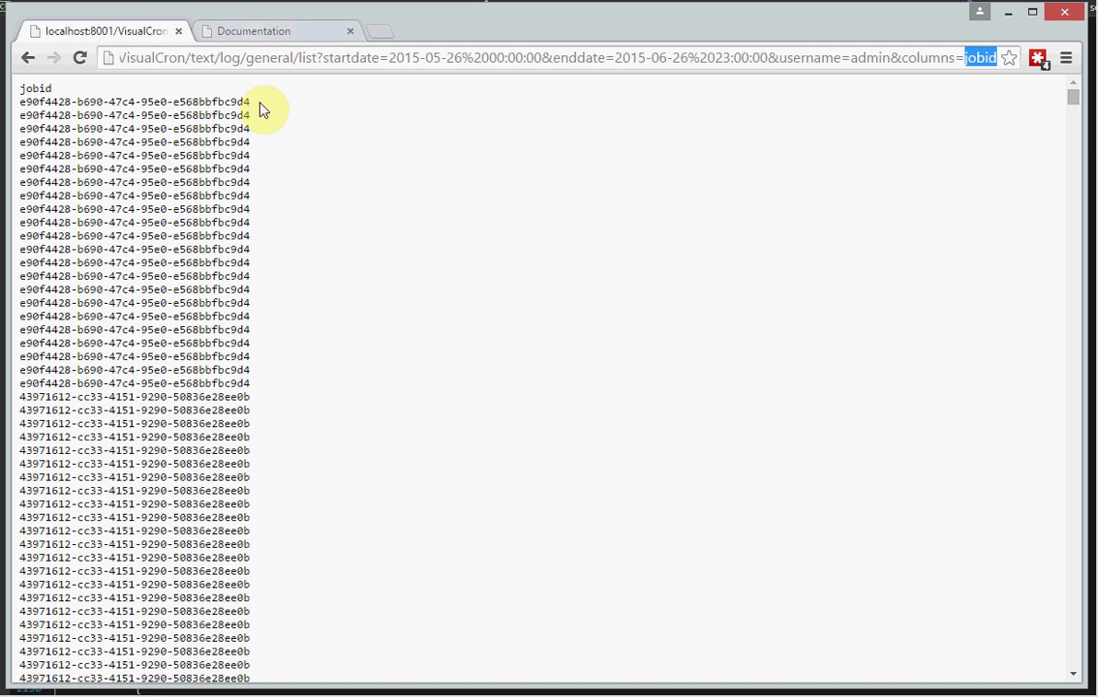
pyautogui.click(291, 34)
pyautogui.scroll(-6, 640, 234)
pyautogui.scroll(-15, 639, 233)
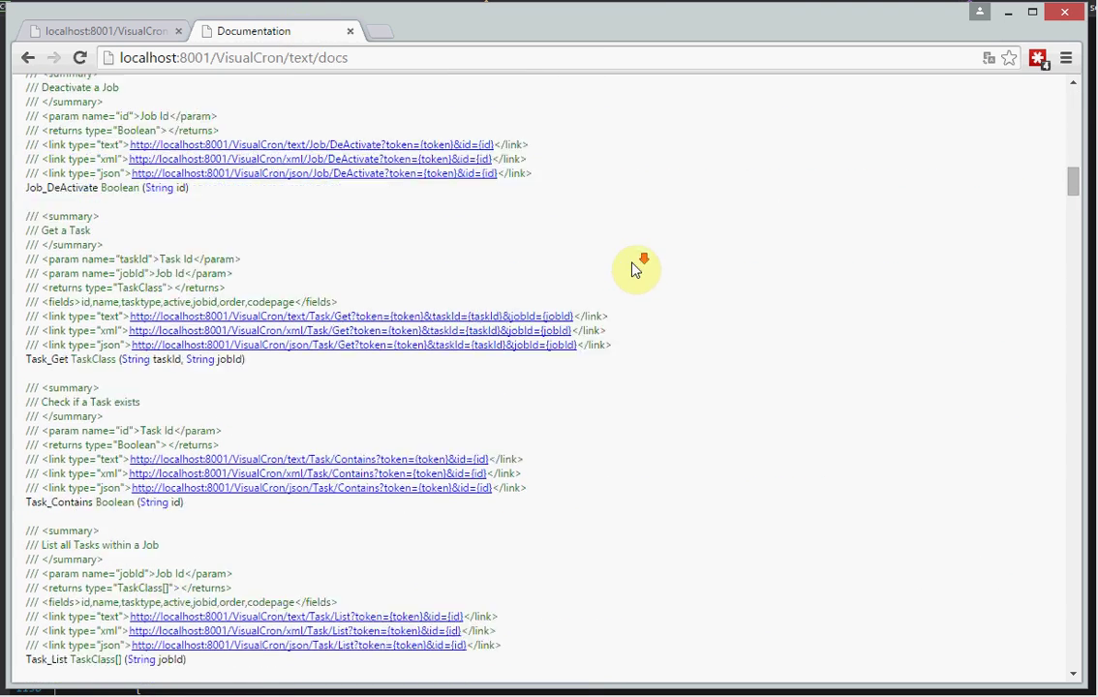
pyautogui.scroll(-20, 631, 278)
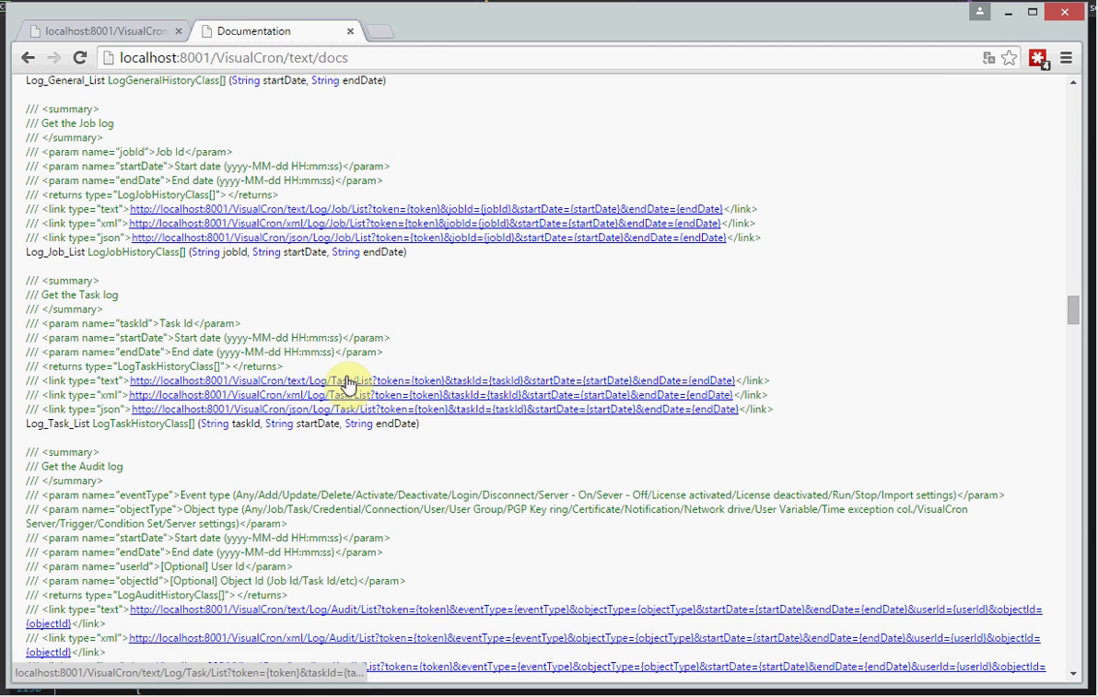
pyautogui.scroll(2, 331, 352)
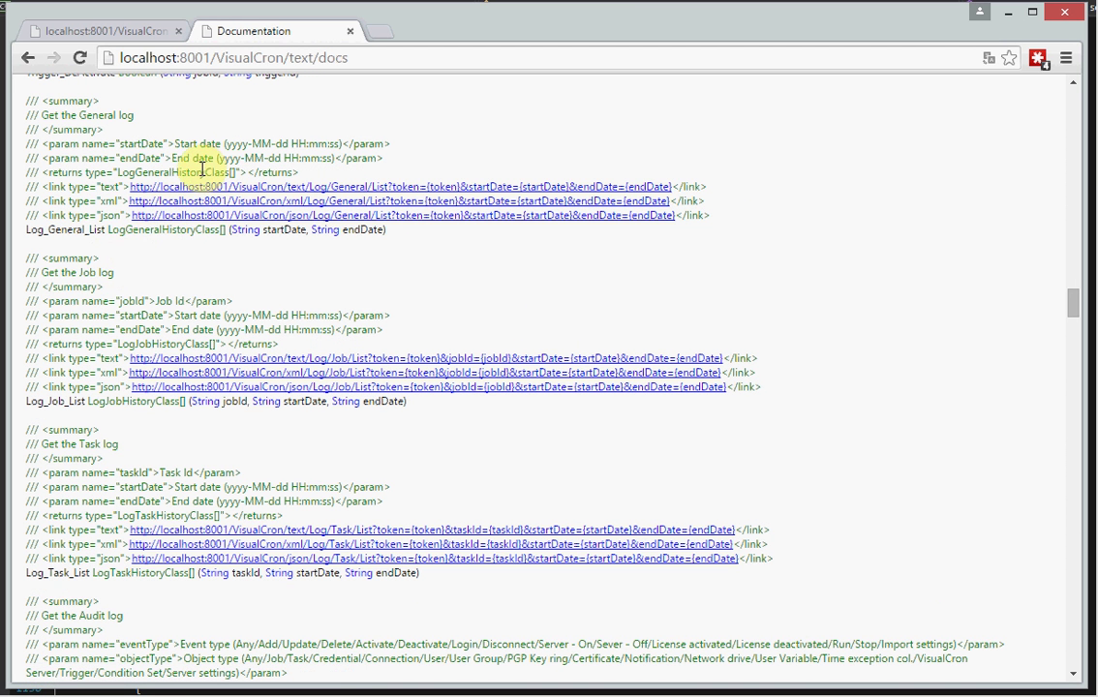
pyautogui.scroll(2, 232, 160)
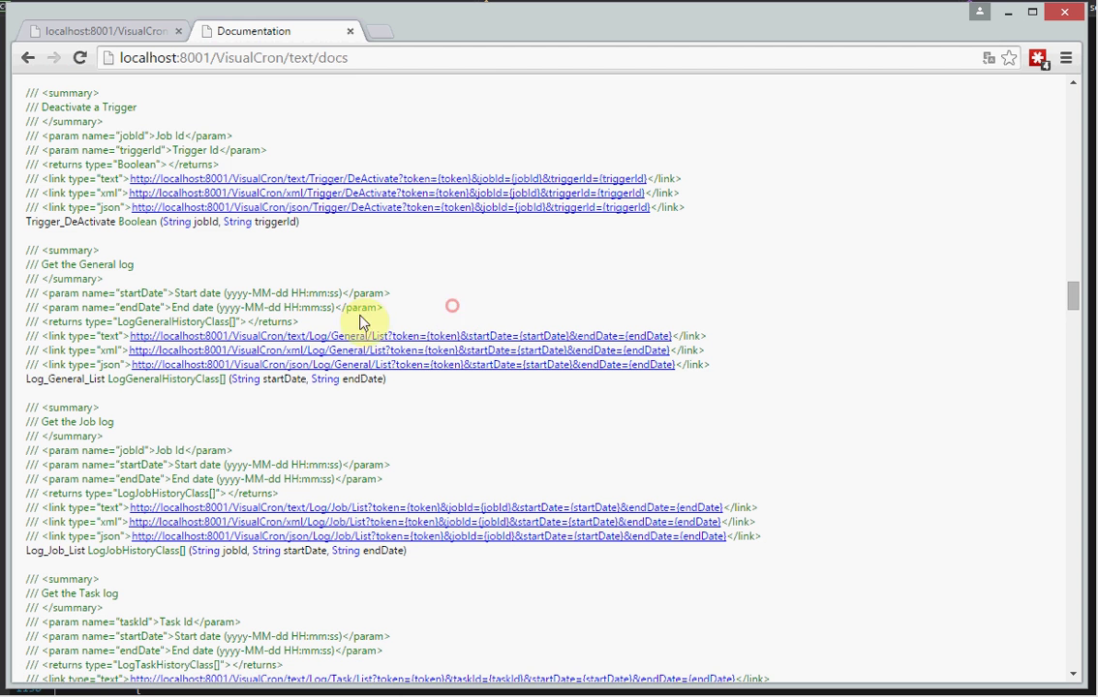
pyautogui.doubleClick(174, 321)
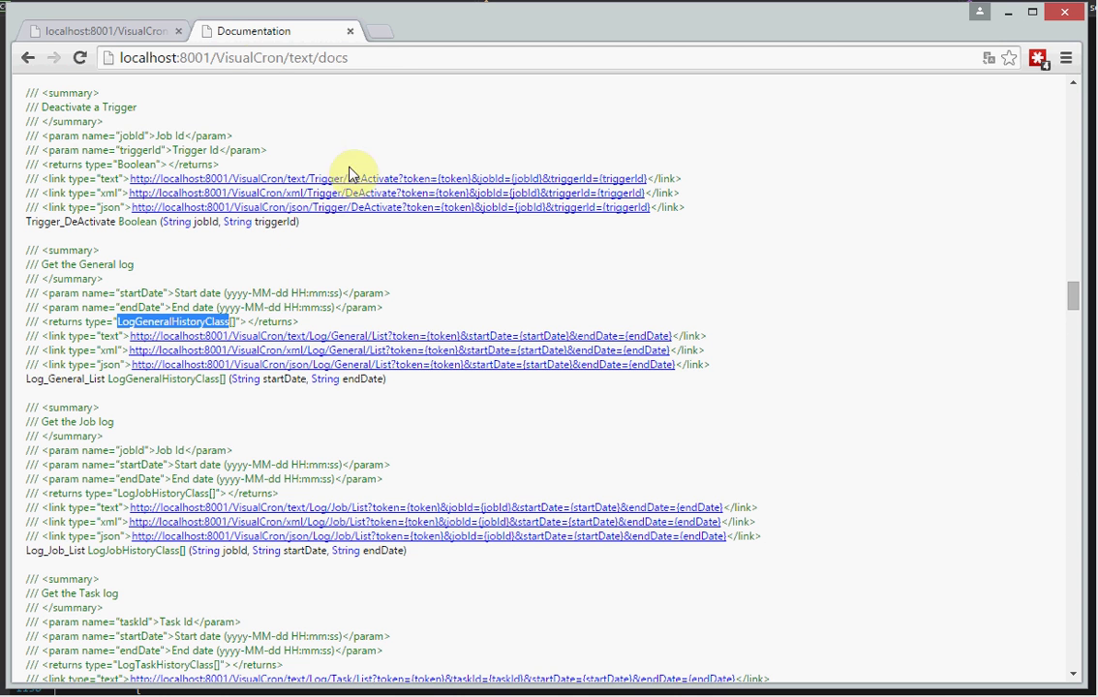
# - Return to the general log results, remove the columns parameter from the address, and load the log with all columns
pyautogui.click(129, 36)
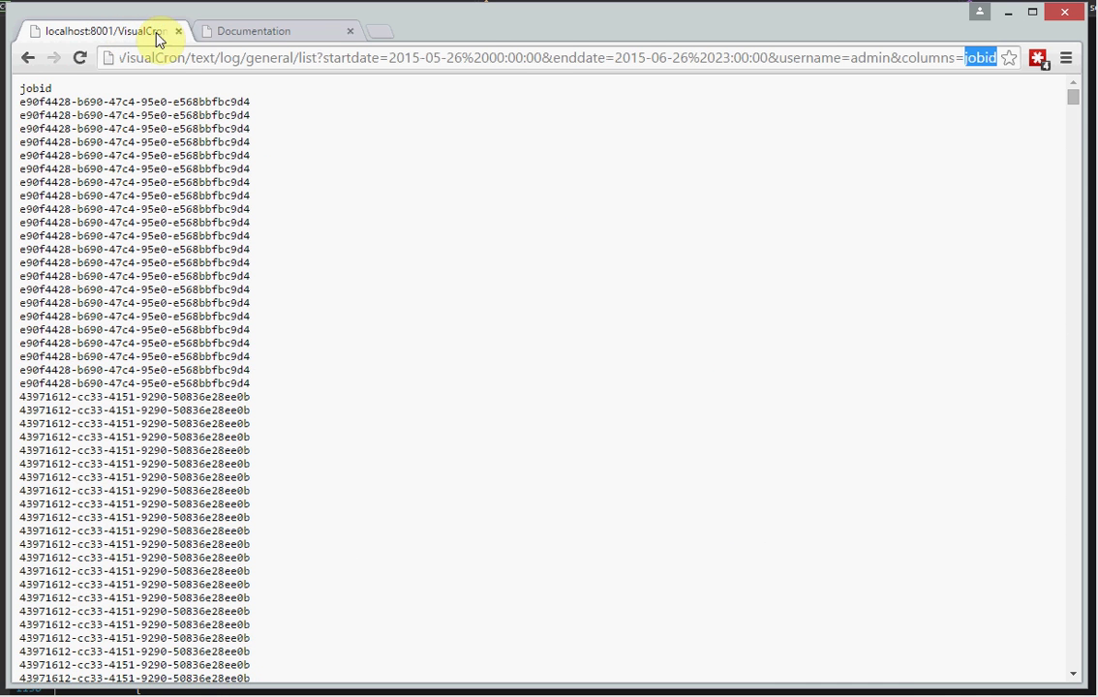
pyautogui.click(813, 58)
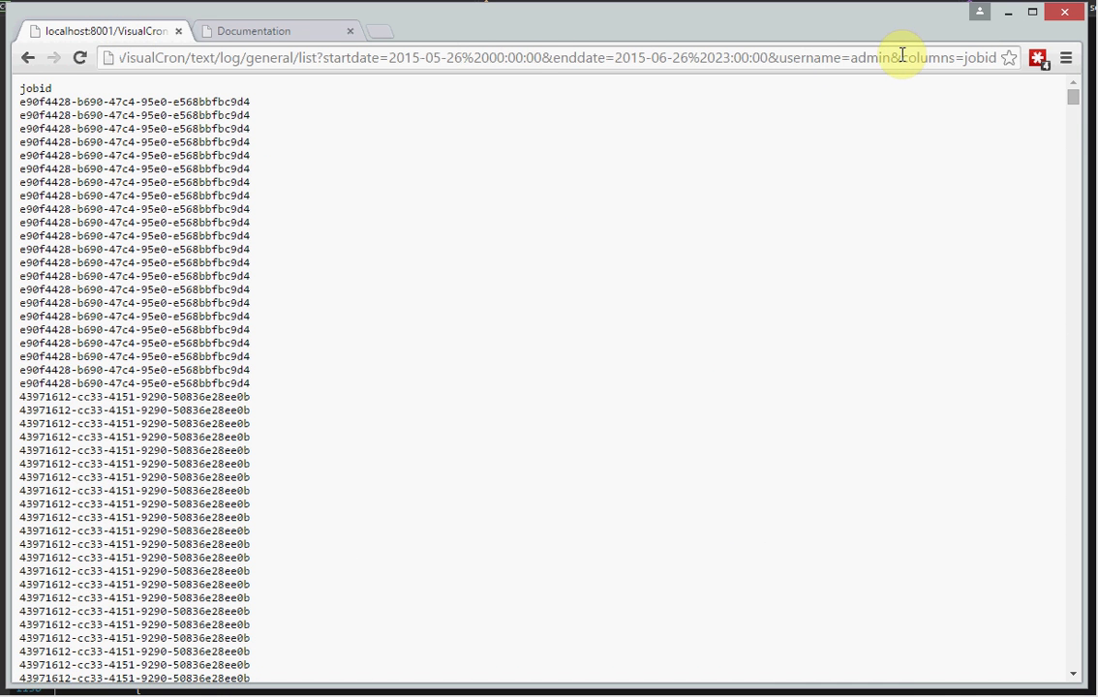
pyautogui.click(895, 55)
pyautogui.hotkey('shift', 'End')
pyautogui.press('Delete')
pyautogui.press('Return')
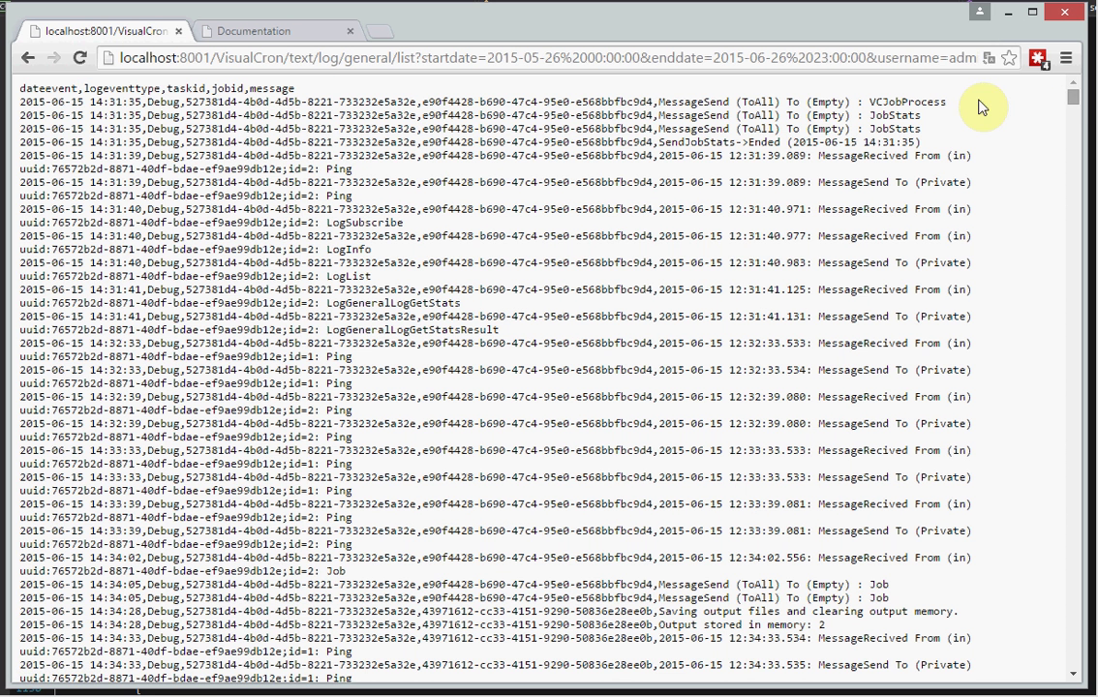
# - Restrict the general log to two columns by adding &columns=dateevent,message to the address and load it
pyautogui.click(976, 60)
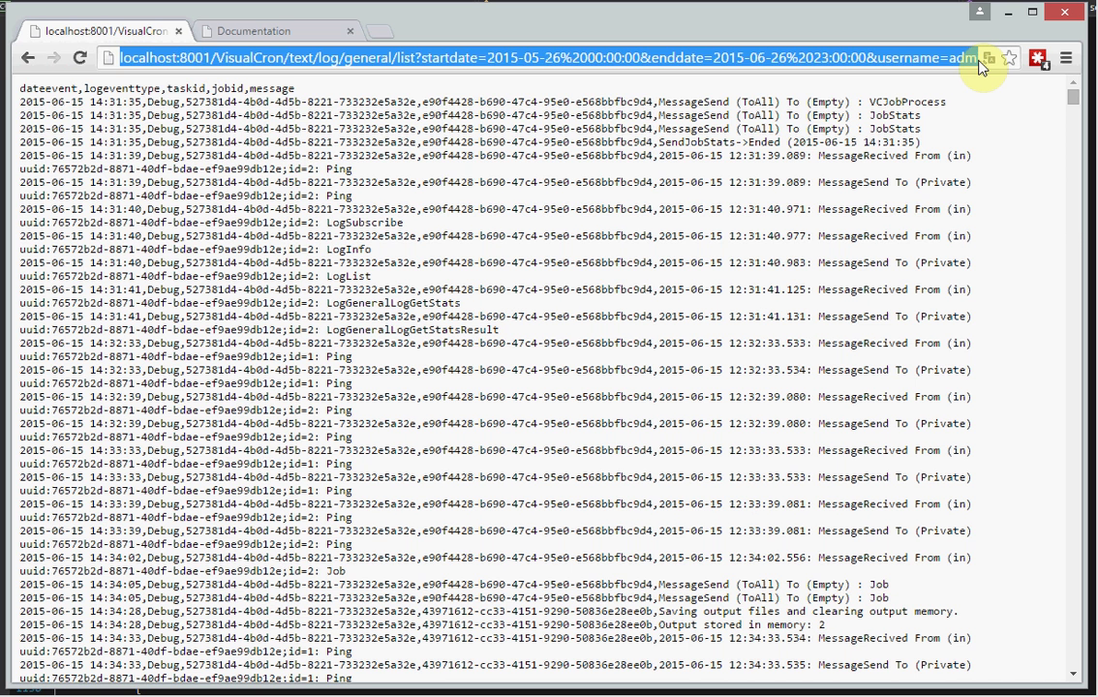
pyautogui.click(977, 60)
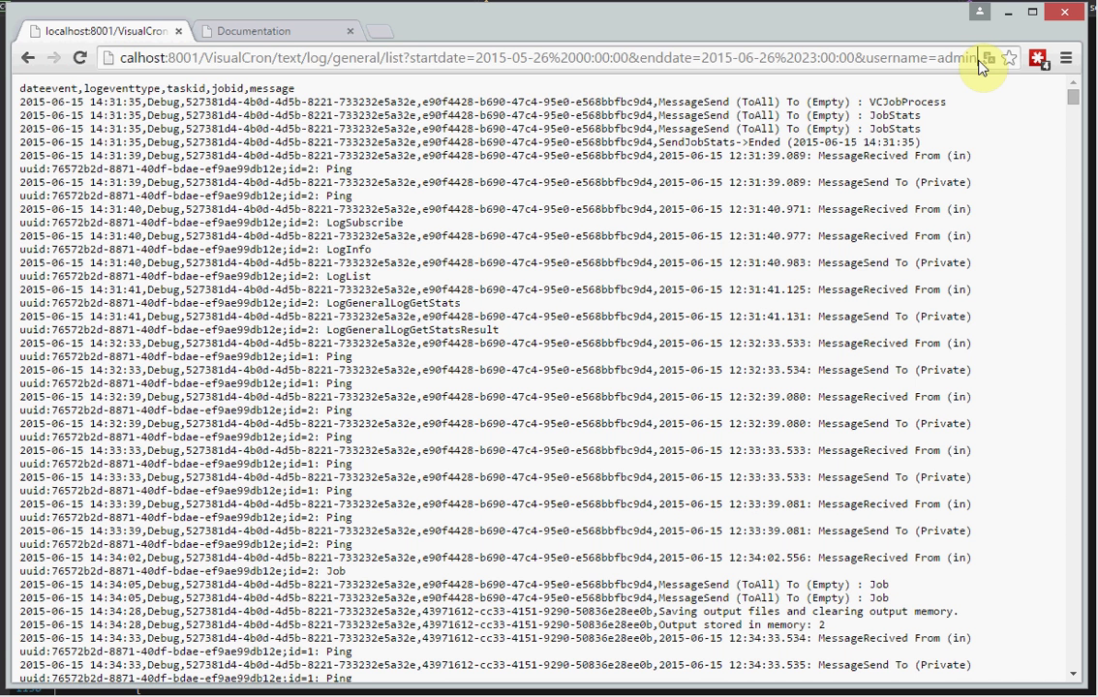
pyautogui.write('&columns')
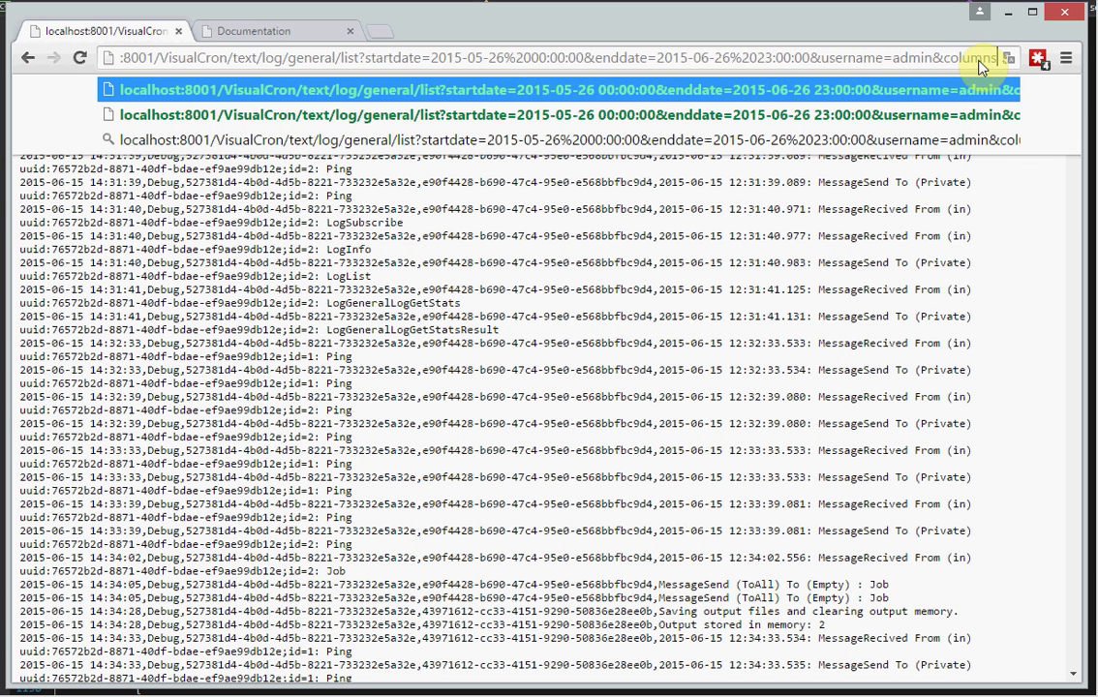
pyautogui.write('=')
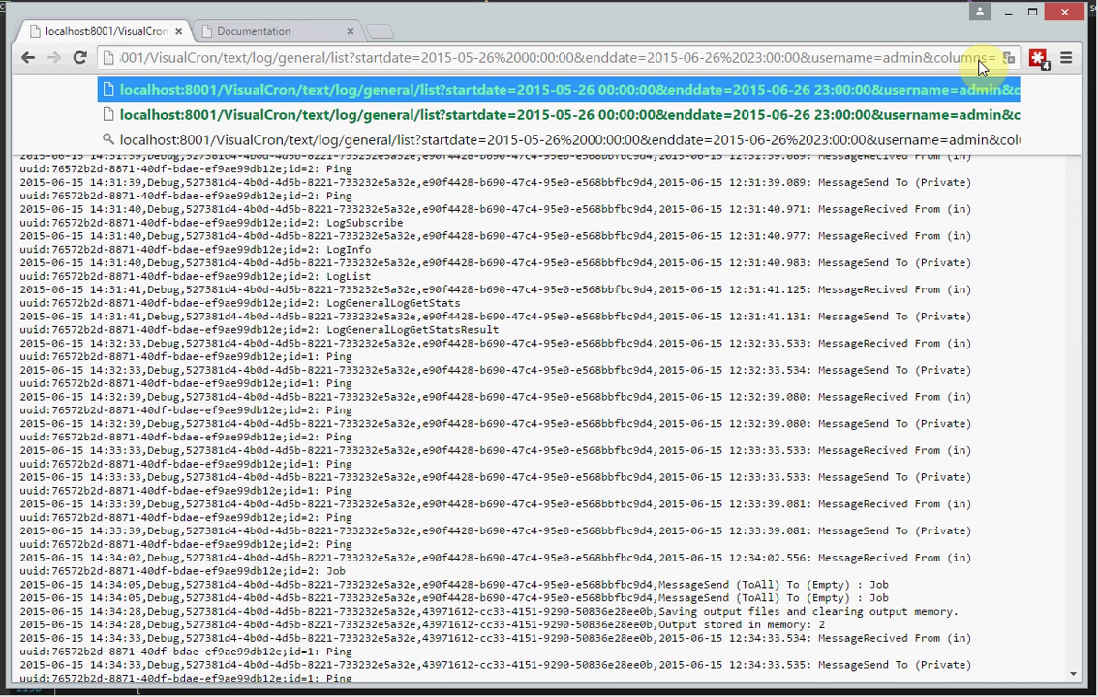
pyautogui.press('Return')
pyautogui.moveTo(735, 208); pyautogui.dragTo(741, 208)
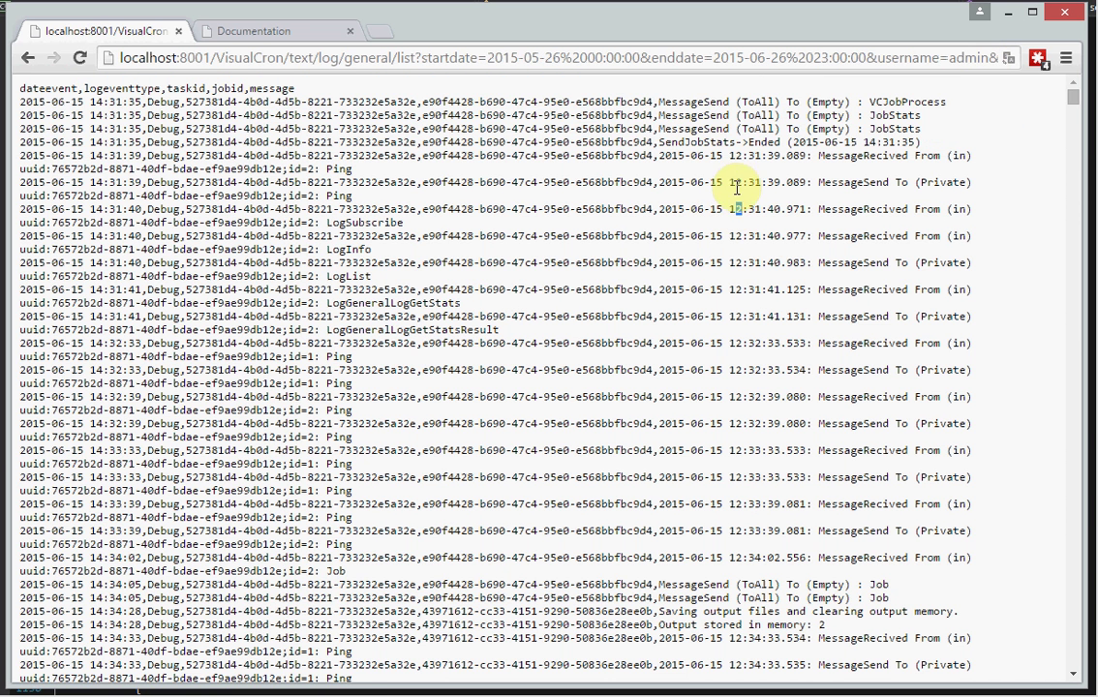
pyautogui.click(963, 58)
pyautogui.moveTo(963, 58); pyautogui.dragTo(997, 58)
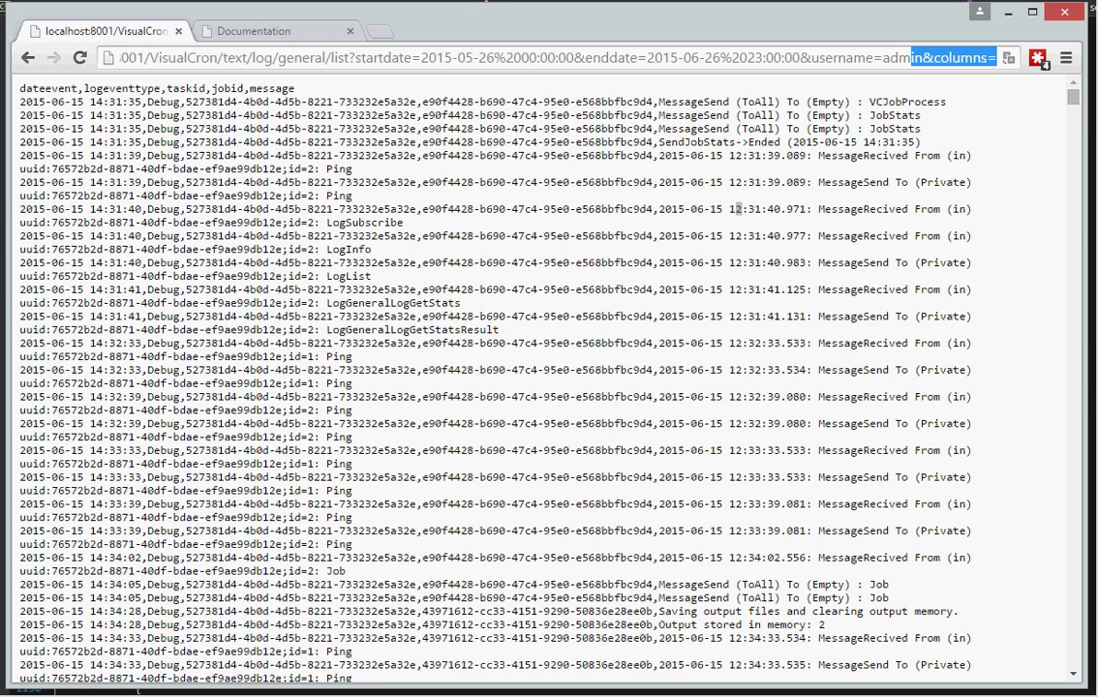
pyautogui.press('End')
pyautogui.write('dateeve')
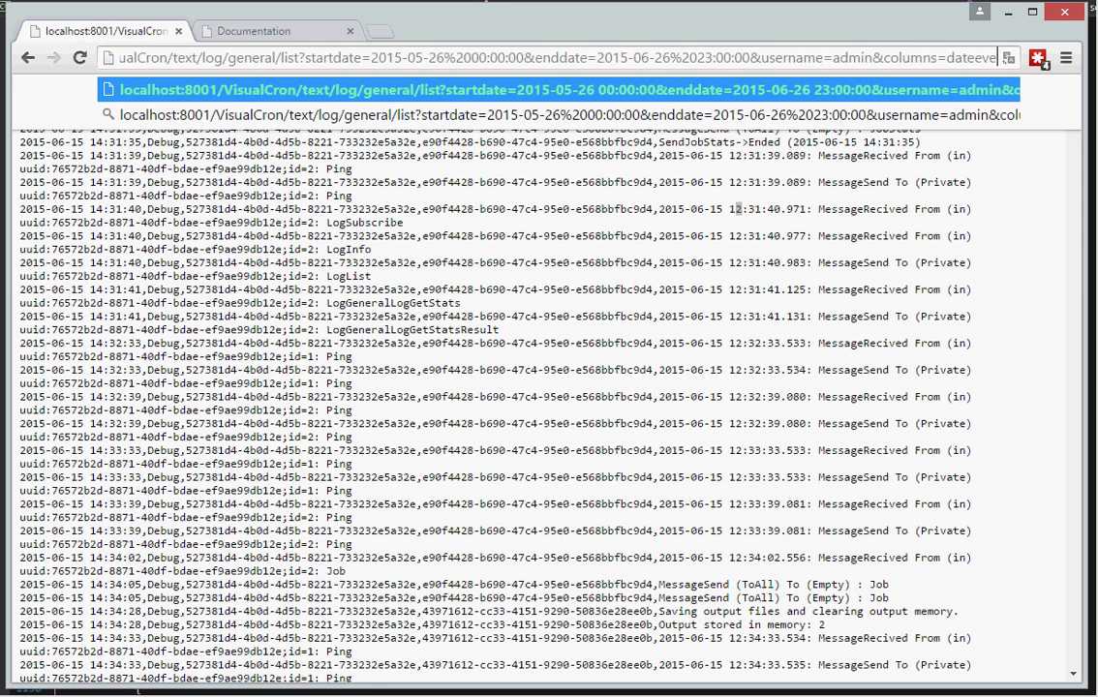
pyautogui.write('nt,message')
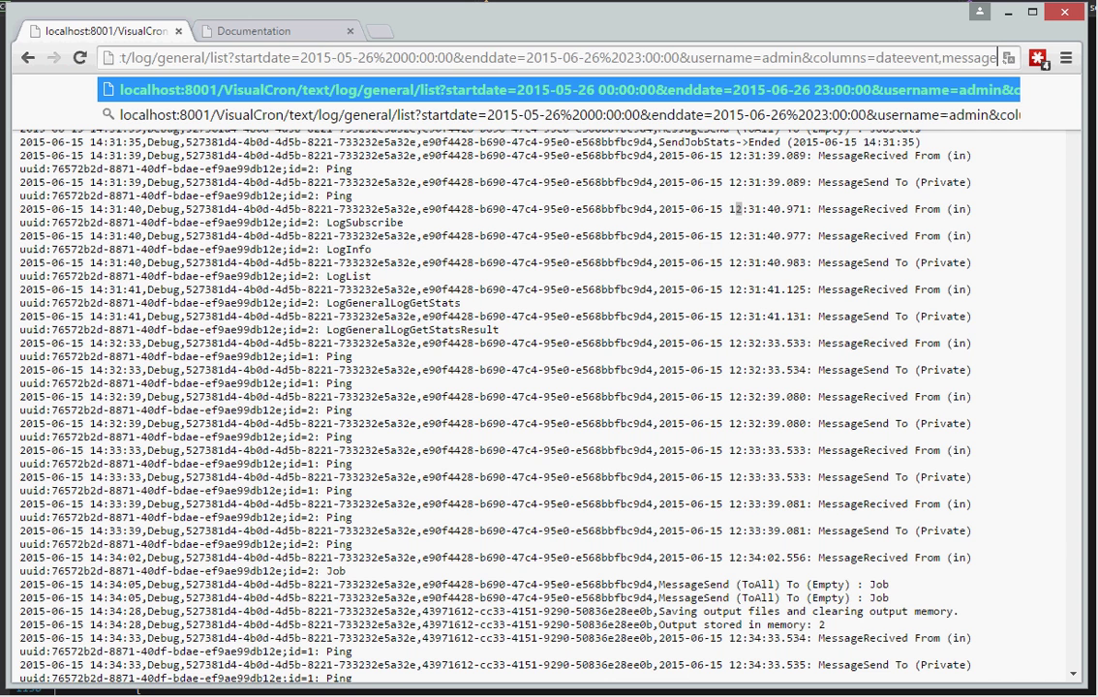
pyautogui.press('Return')
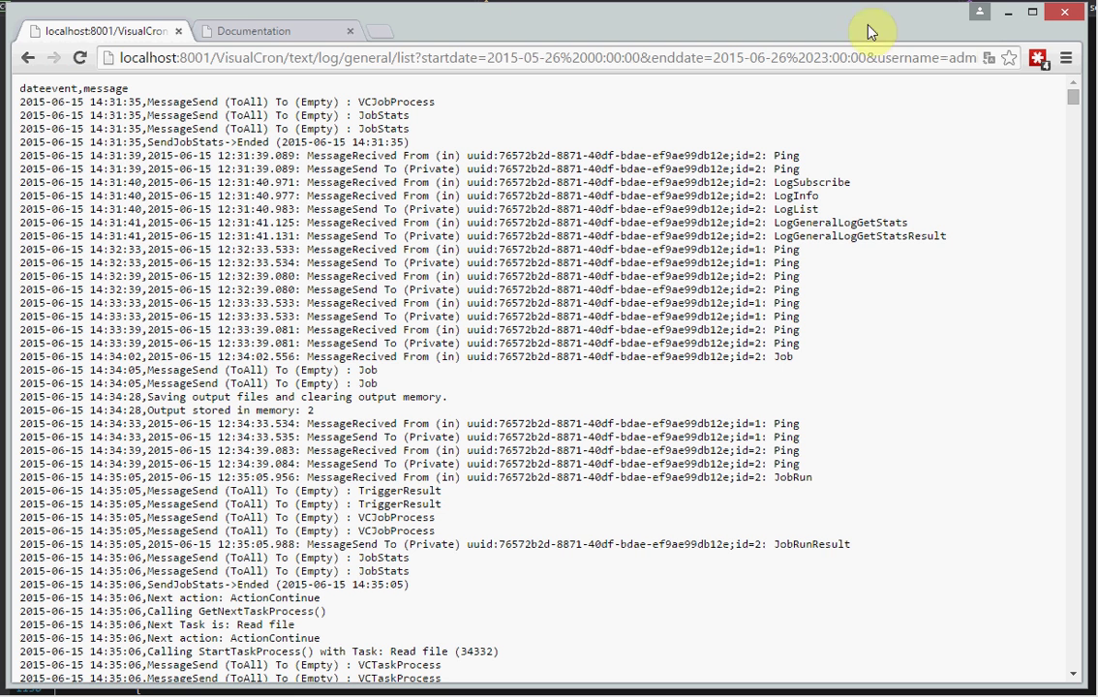
# - Minimize the browser and documentation windows, and bring the TestClient source code in Visual Studio to the front
pyautogui.click(897, 54)
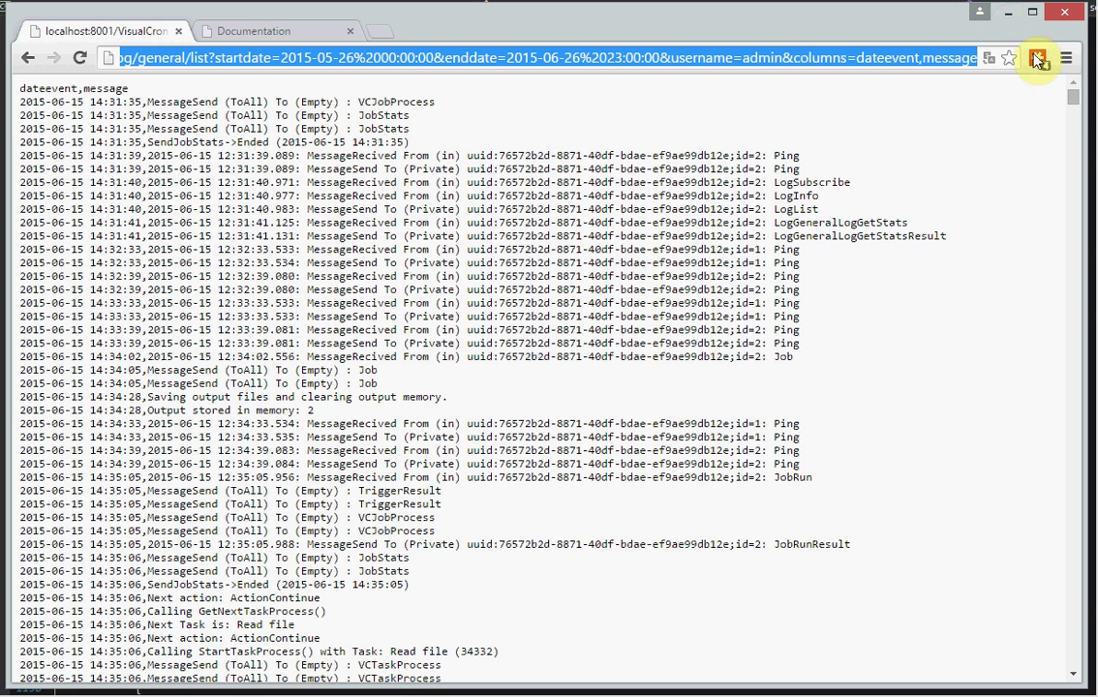
pyautogui.click(1007, 15)
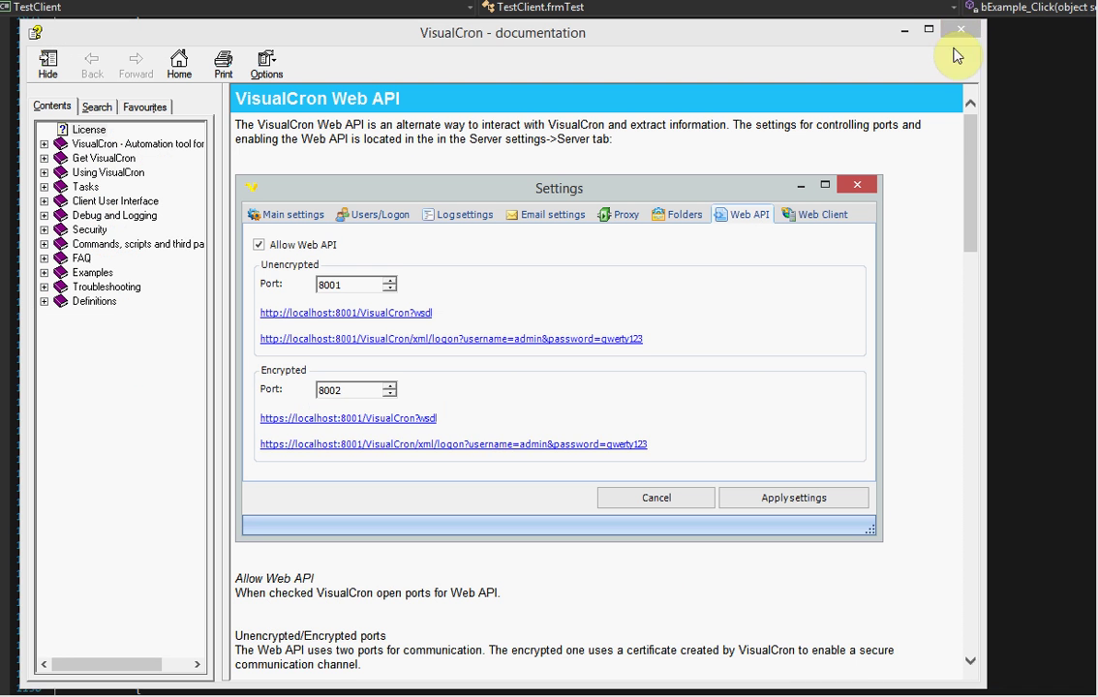
pyautogui.click(907, 34)
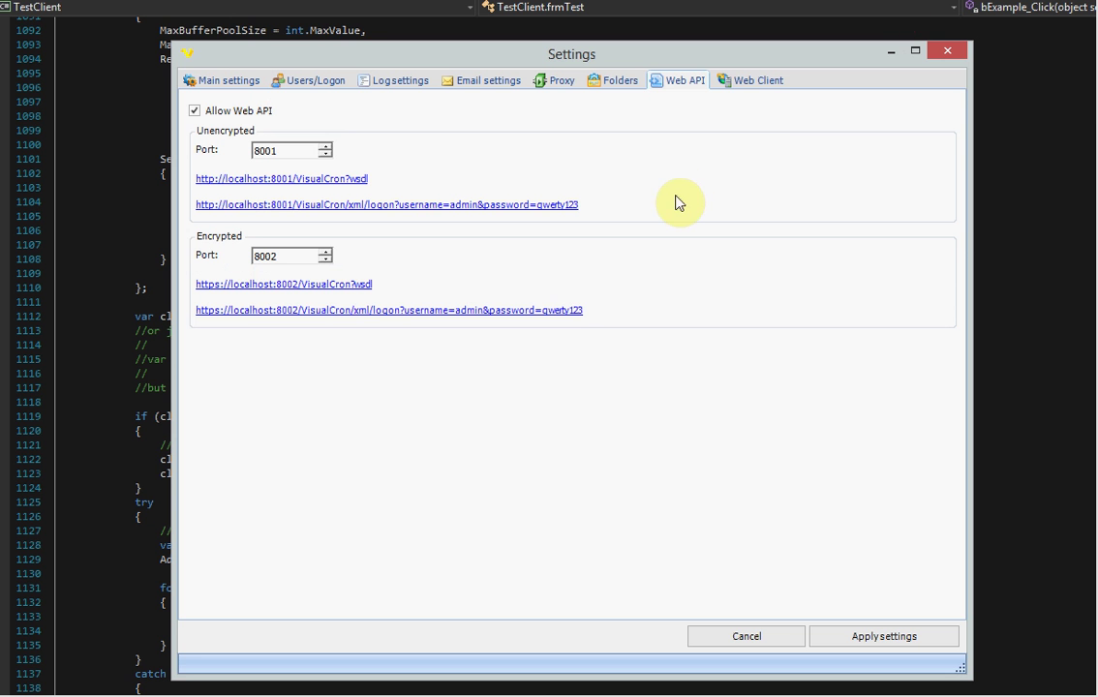
pyautogui.click(990, 238)
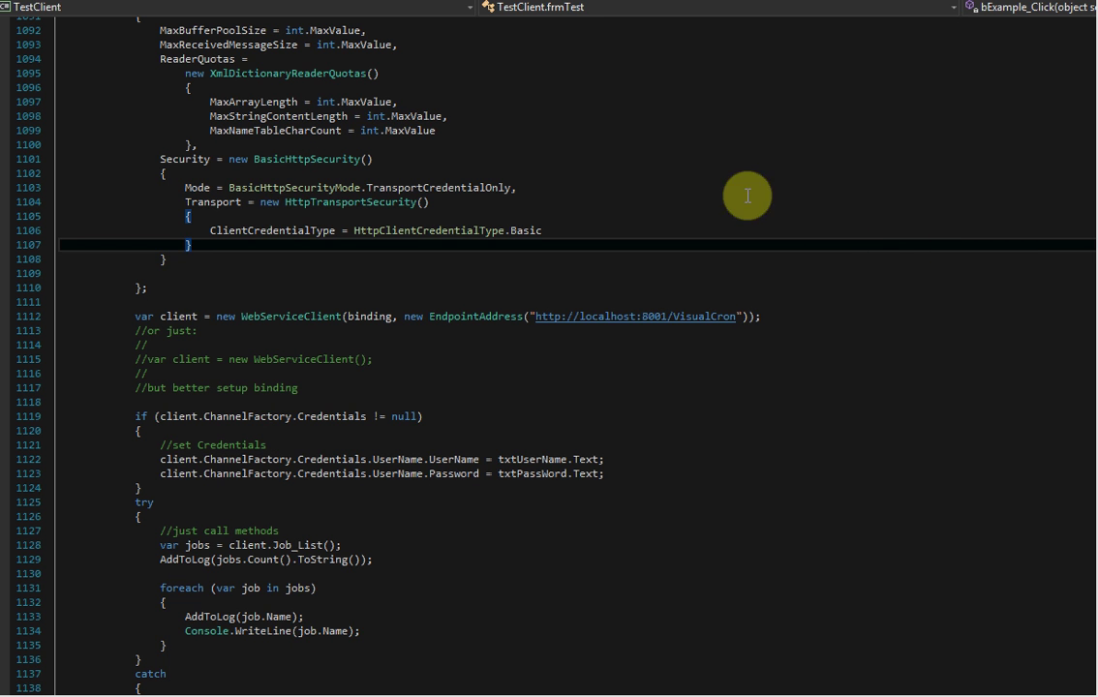
# - Open the test client's form design and view the code behind the WebService page's Example button
pyautogui.click(126, 3)
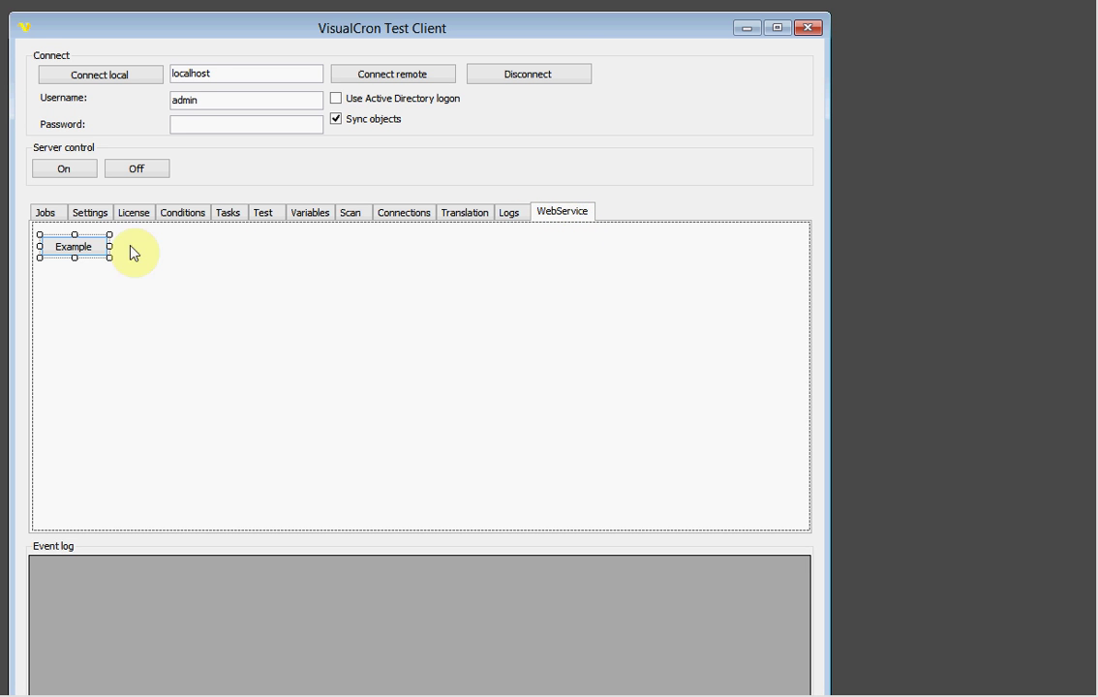
pyautogui.doubleClick(51, 248)
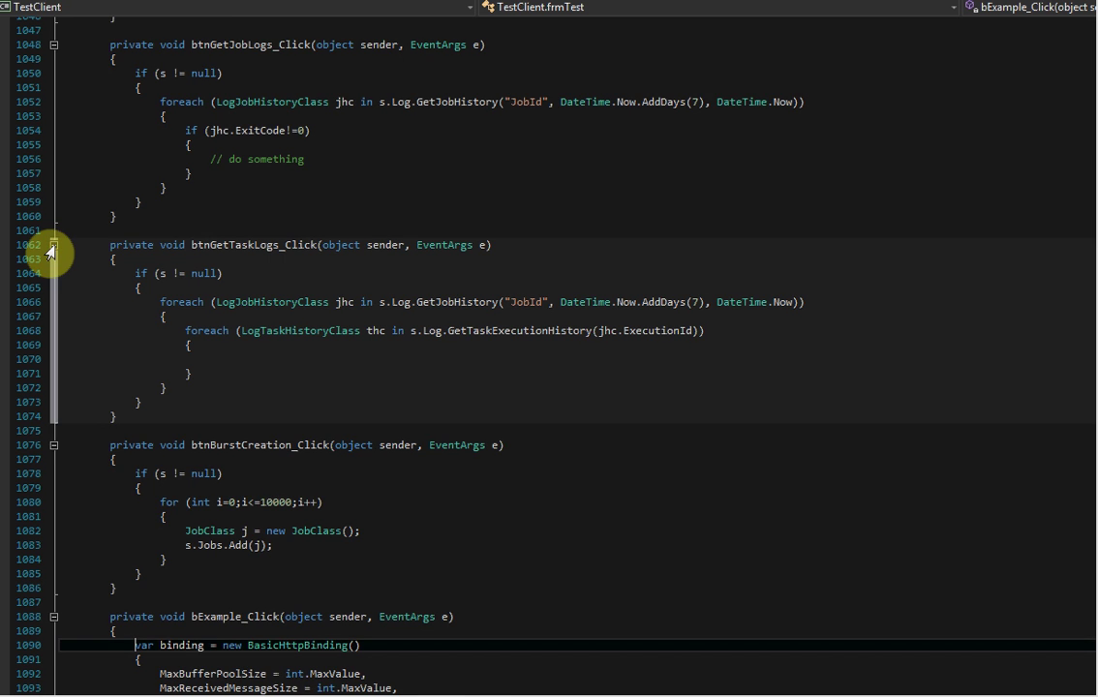
pyautogui.scroll(-13, 473, 355)
pyautogui.scroll(-2, 293, 426)
pyautogui.scroll(2, 275, 424)
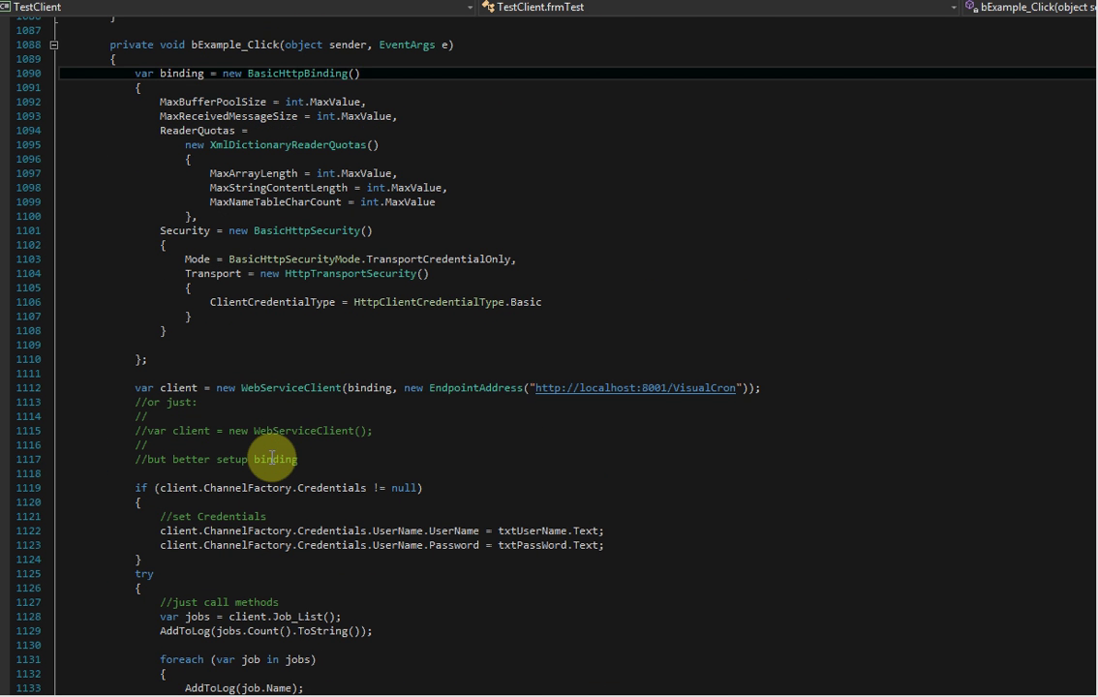